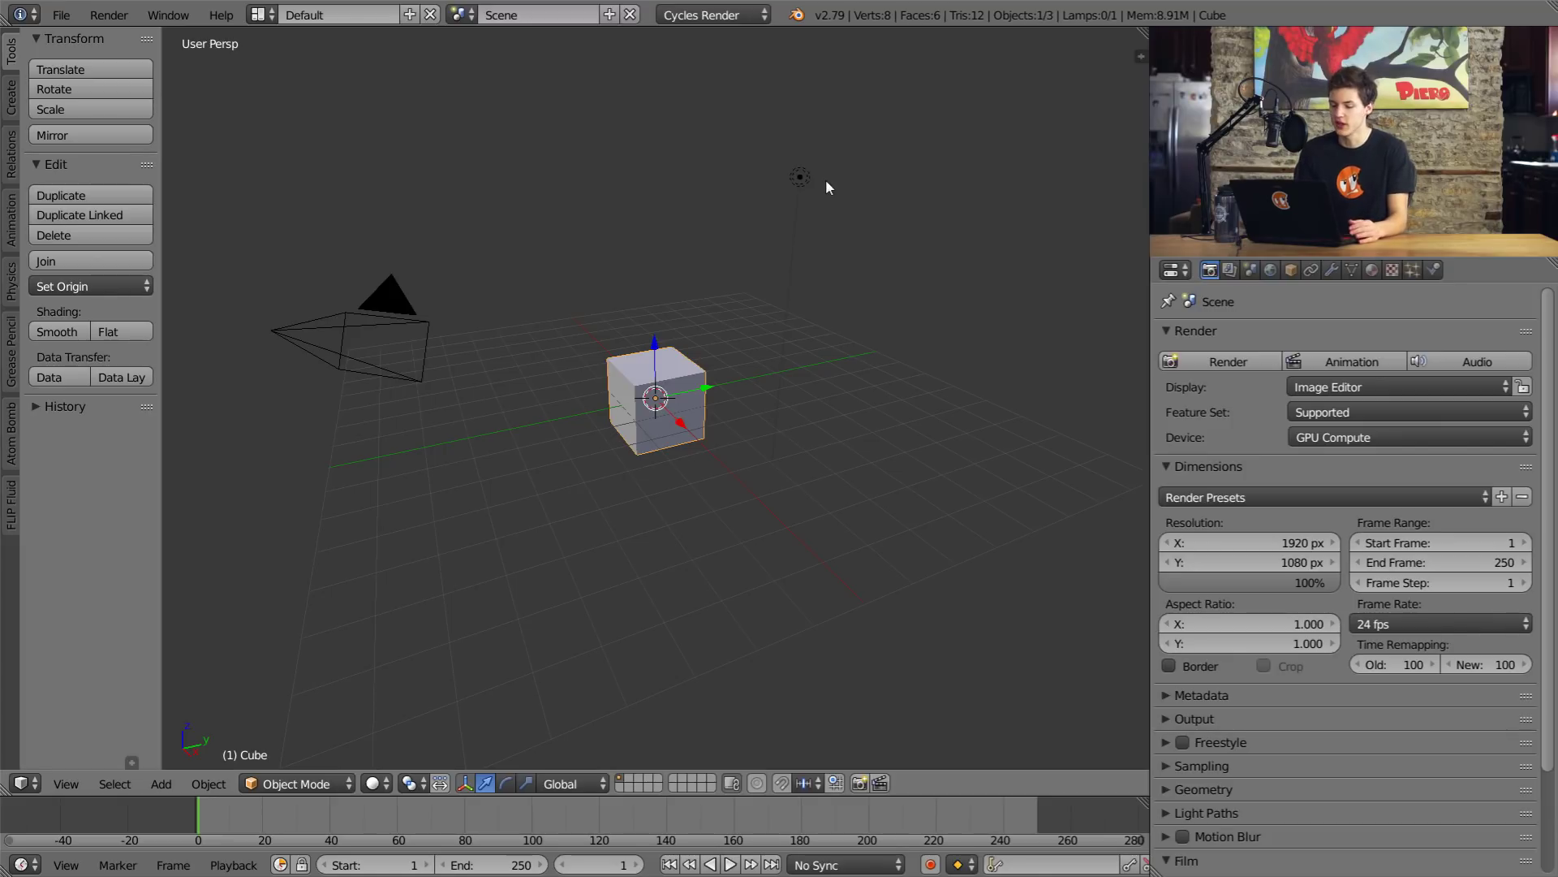
# Show the FLIP Fluid tab in the tool shelf and widen the shelf to read full labels.
pyautogui.scroll(3, 761, 265)
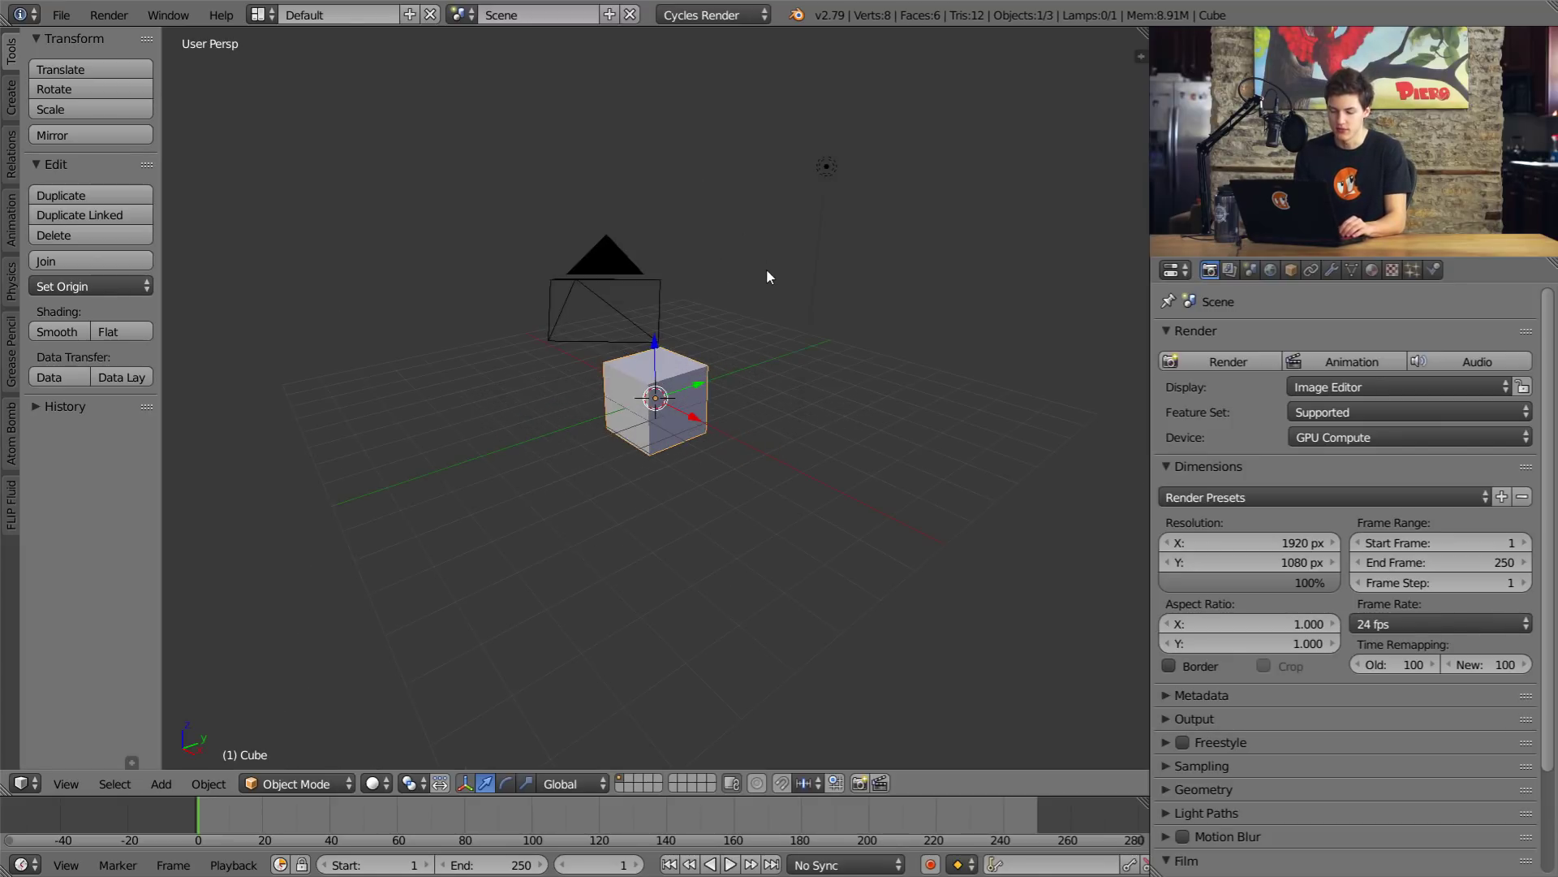
pyautogui.moveTo(766, 269); pyautogui.dragTo(849, 289, button='middle')
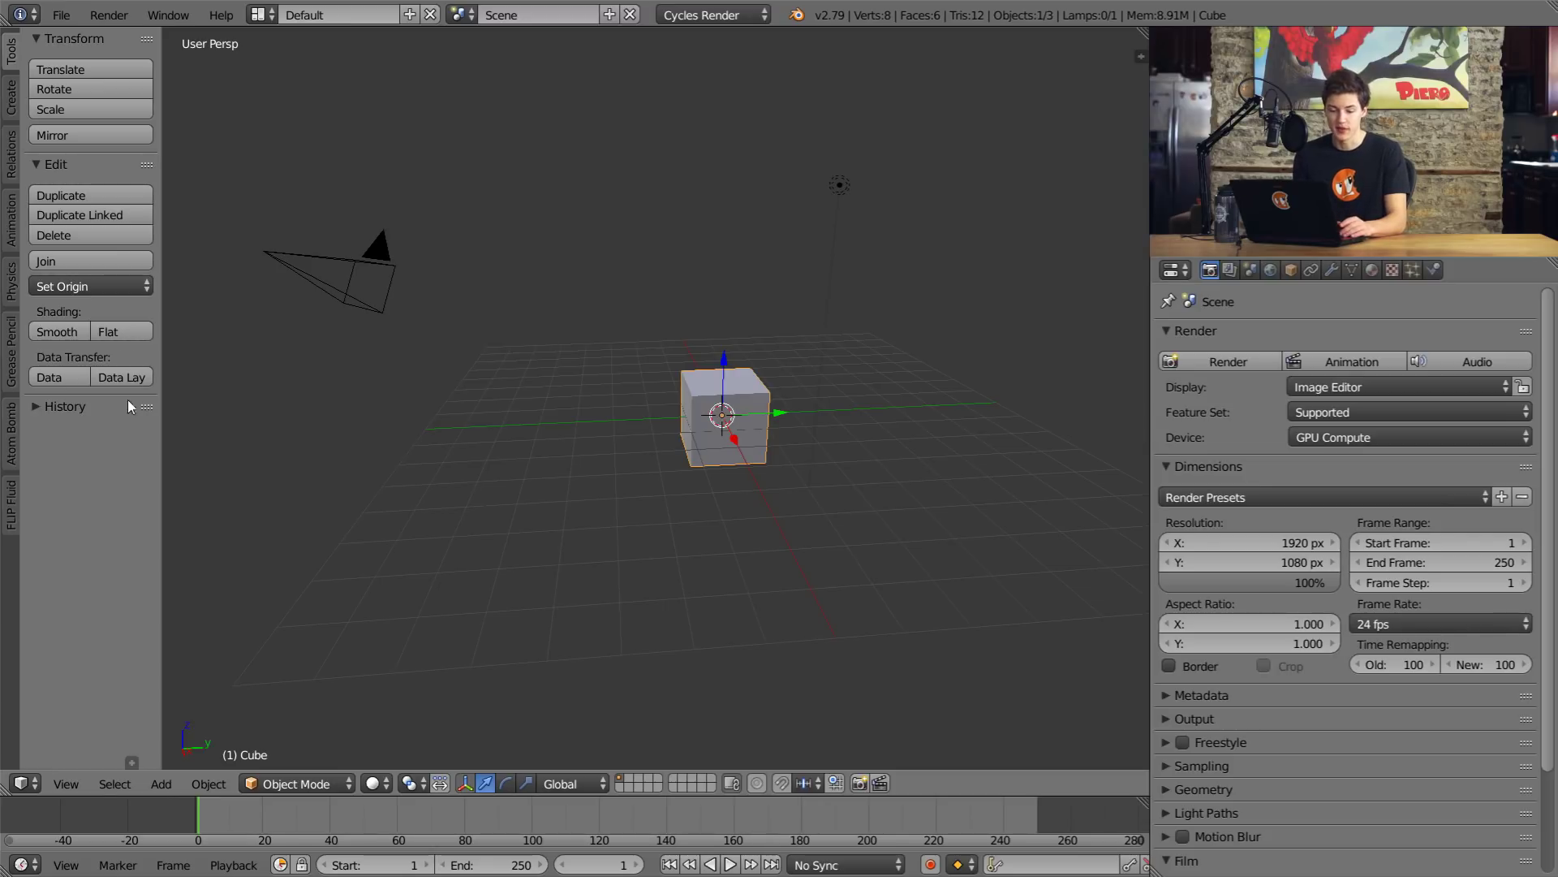
pyautogui.click(12, 512)
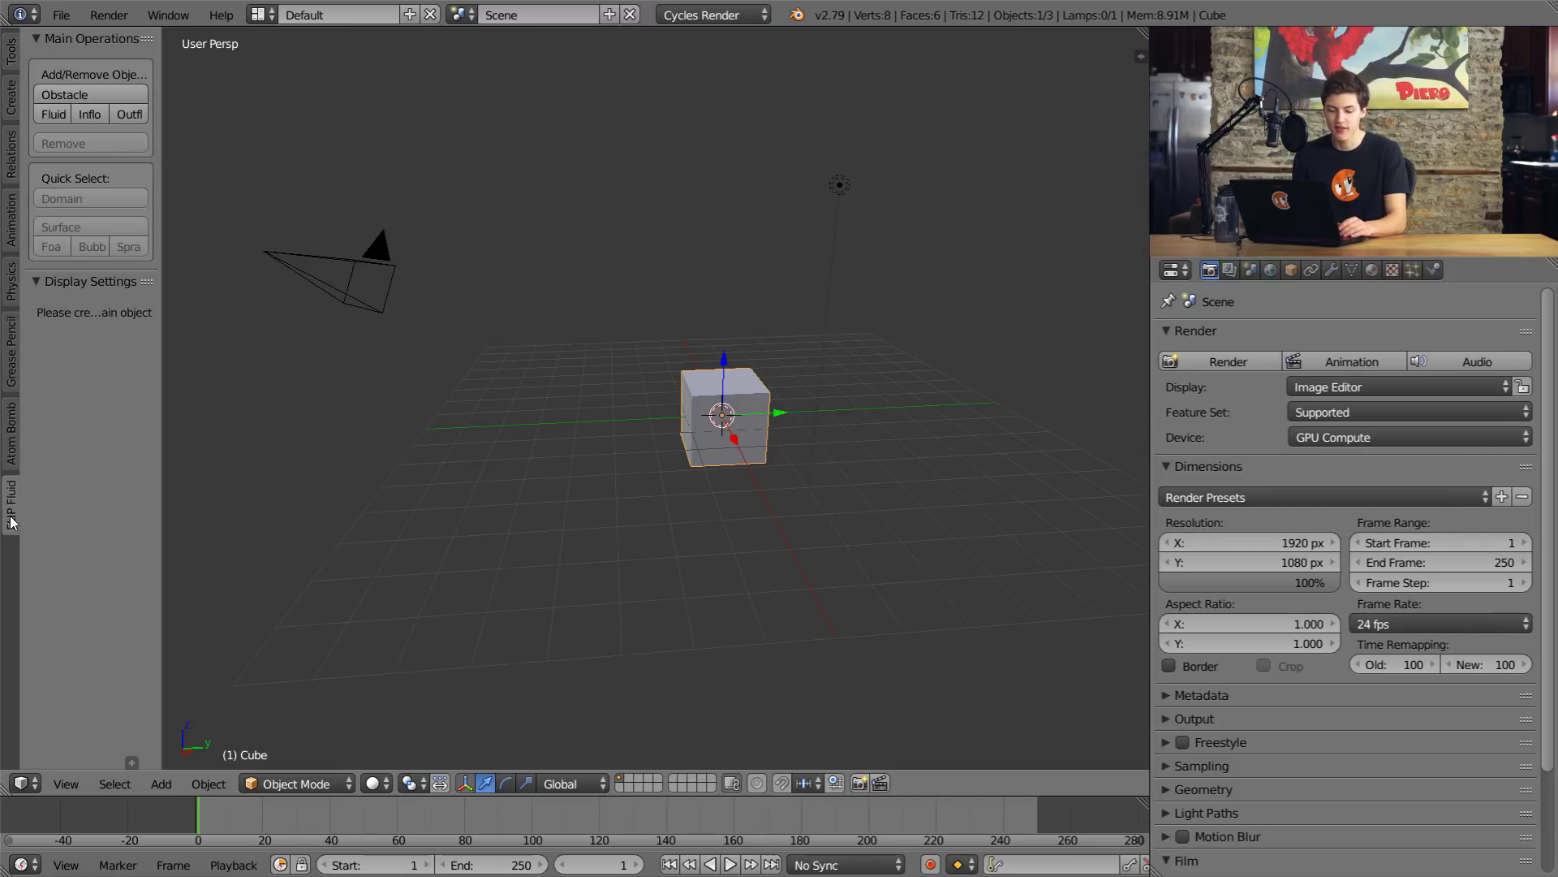
pyautogui.click(166, 395)
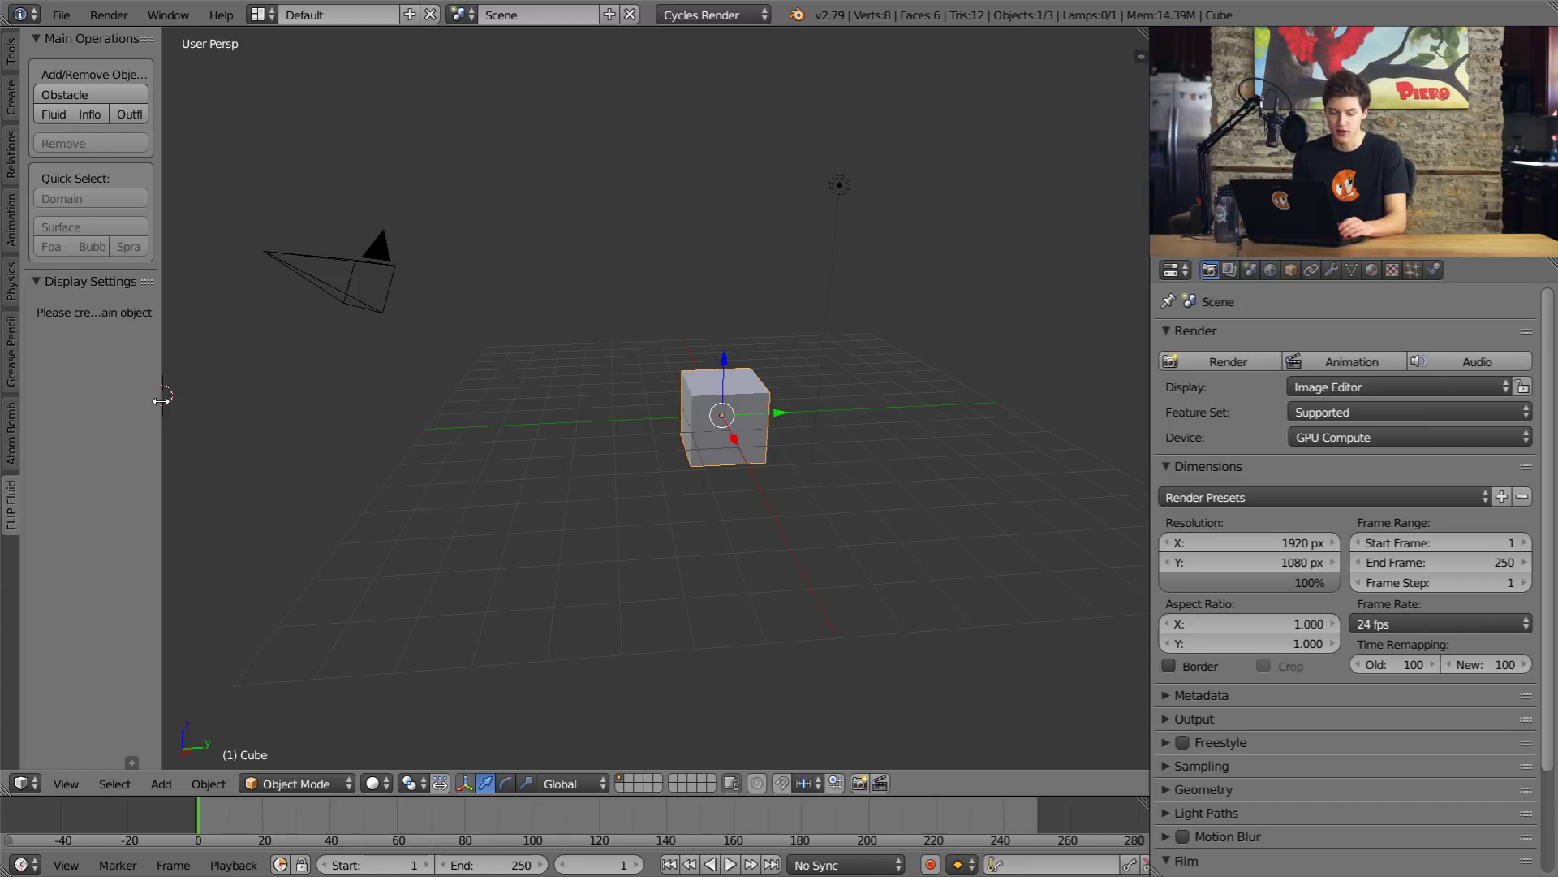
pyautogui.moveTo(162, 400); pyautogui.dragTo(329, 407)
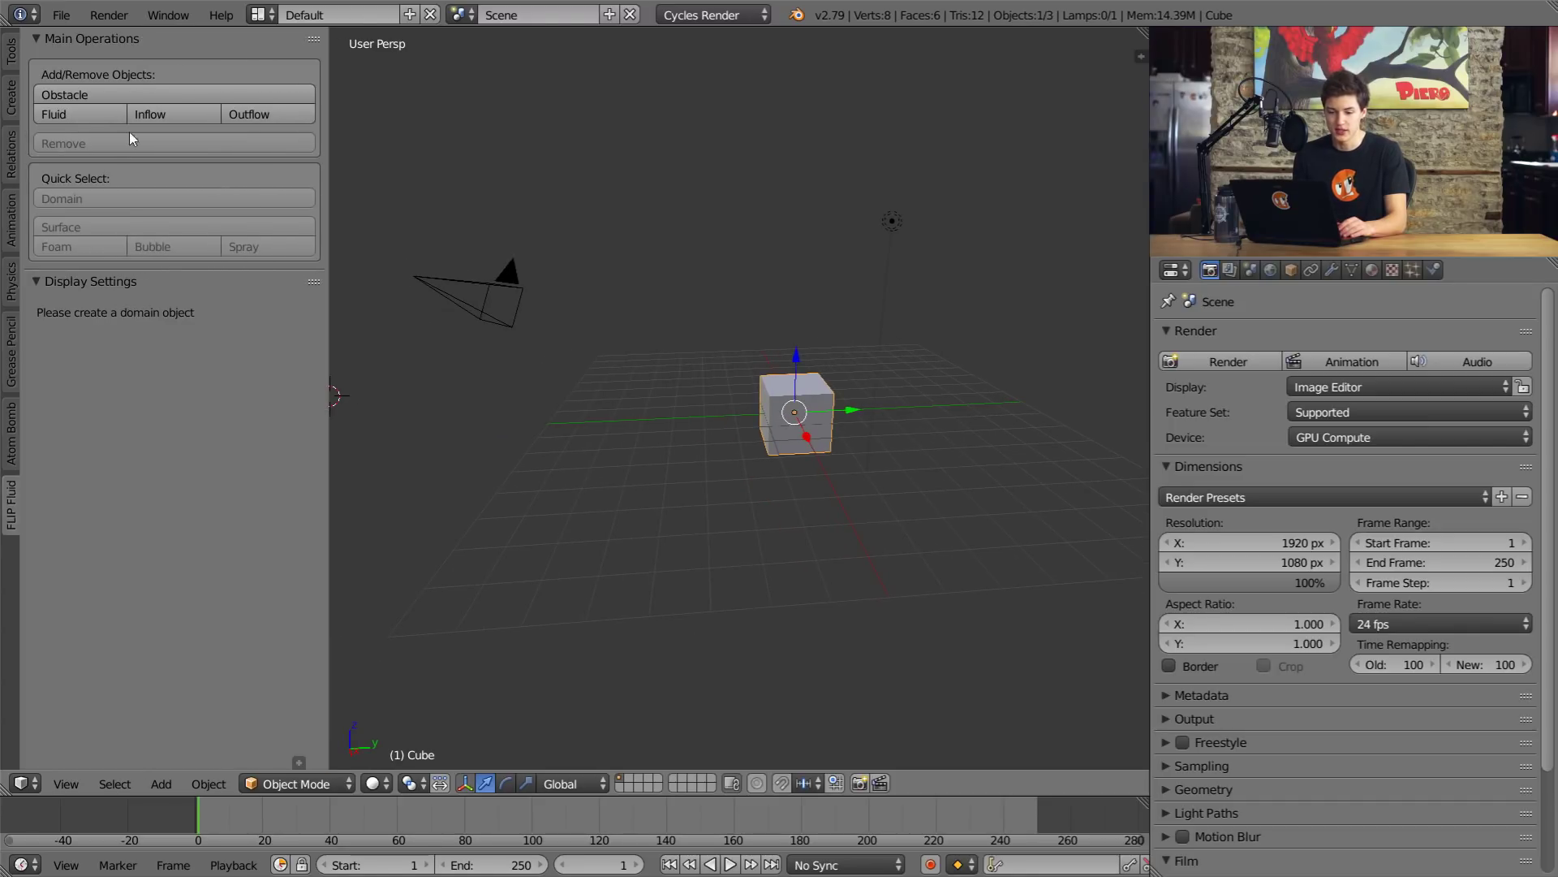
# Delete every object in the scene, including a briefly added cube.
pyautogui.press('a')
pyautogui.press('a')
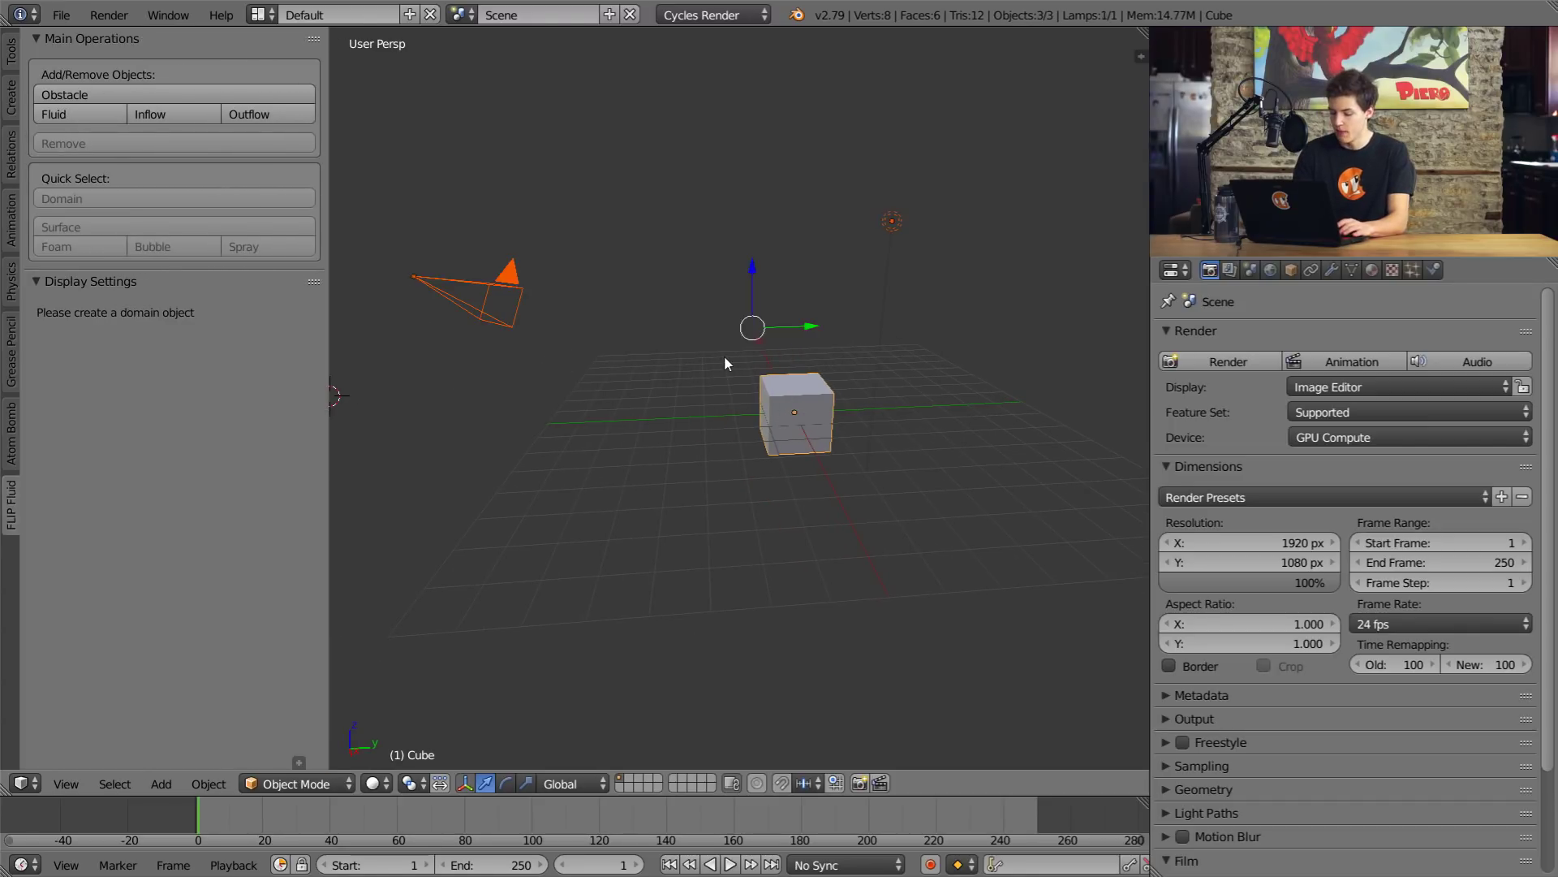
pyautogui.press('Delete')
pyautogui.hotkey('shift', 'a')
pyautogui.moveTo(724, 358)
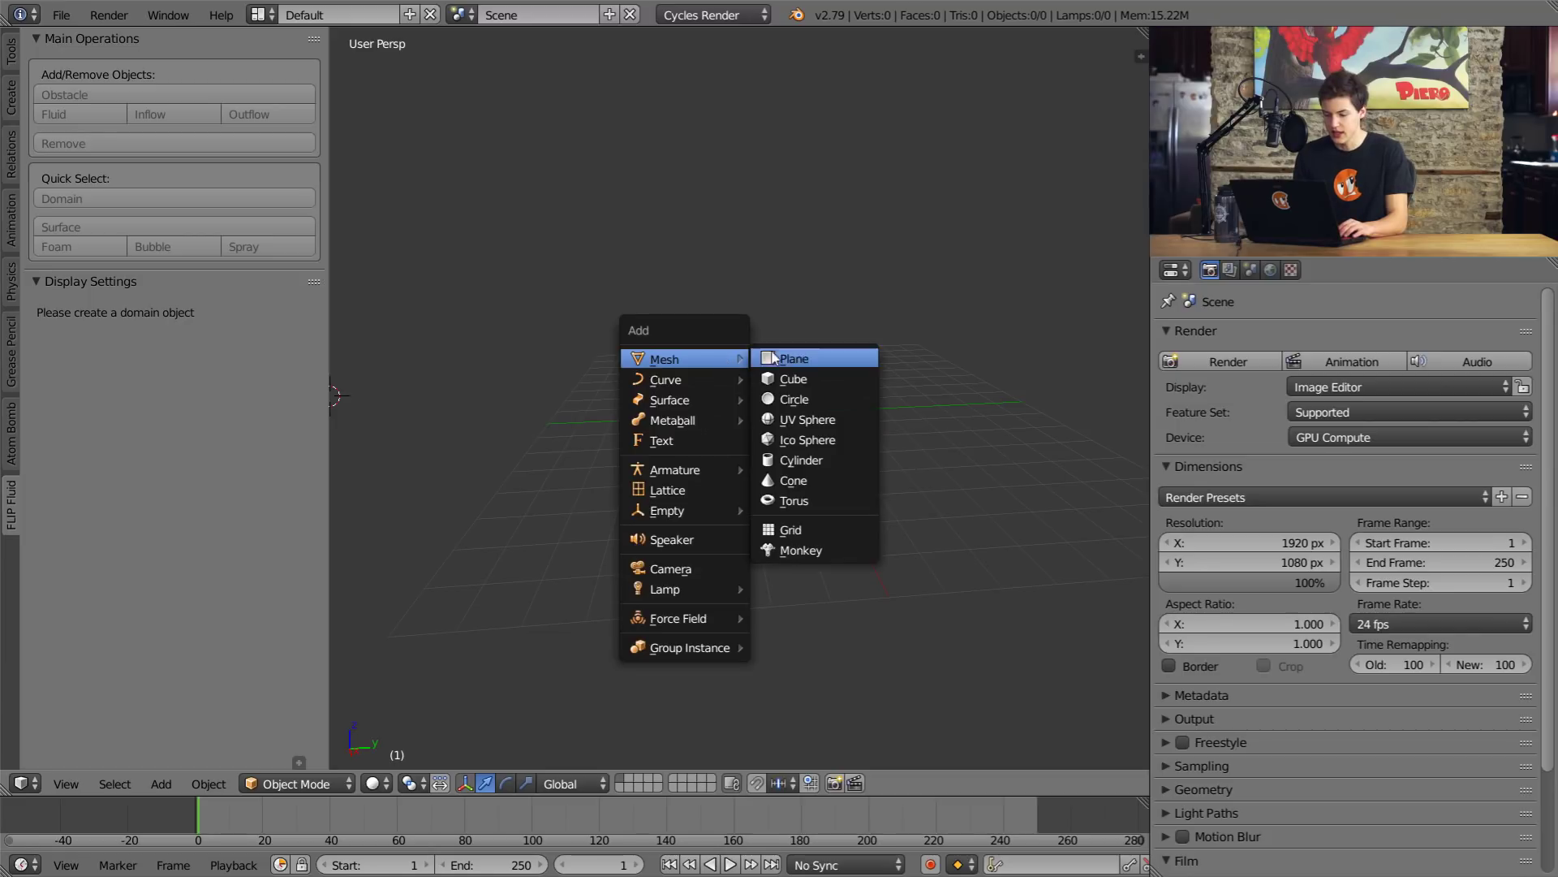
pyautogui.click(818, 375)
pyautogui.press('x')
pyautogui.click(689, 379)
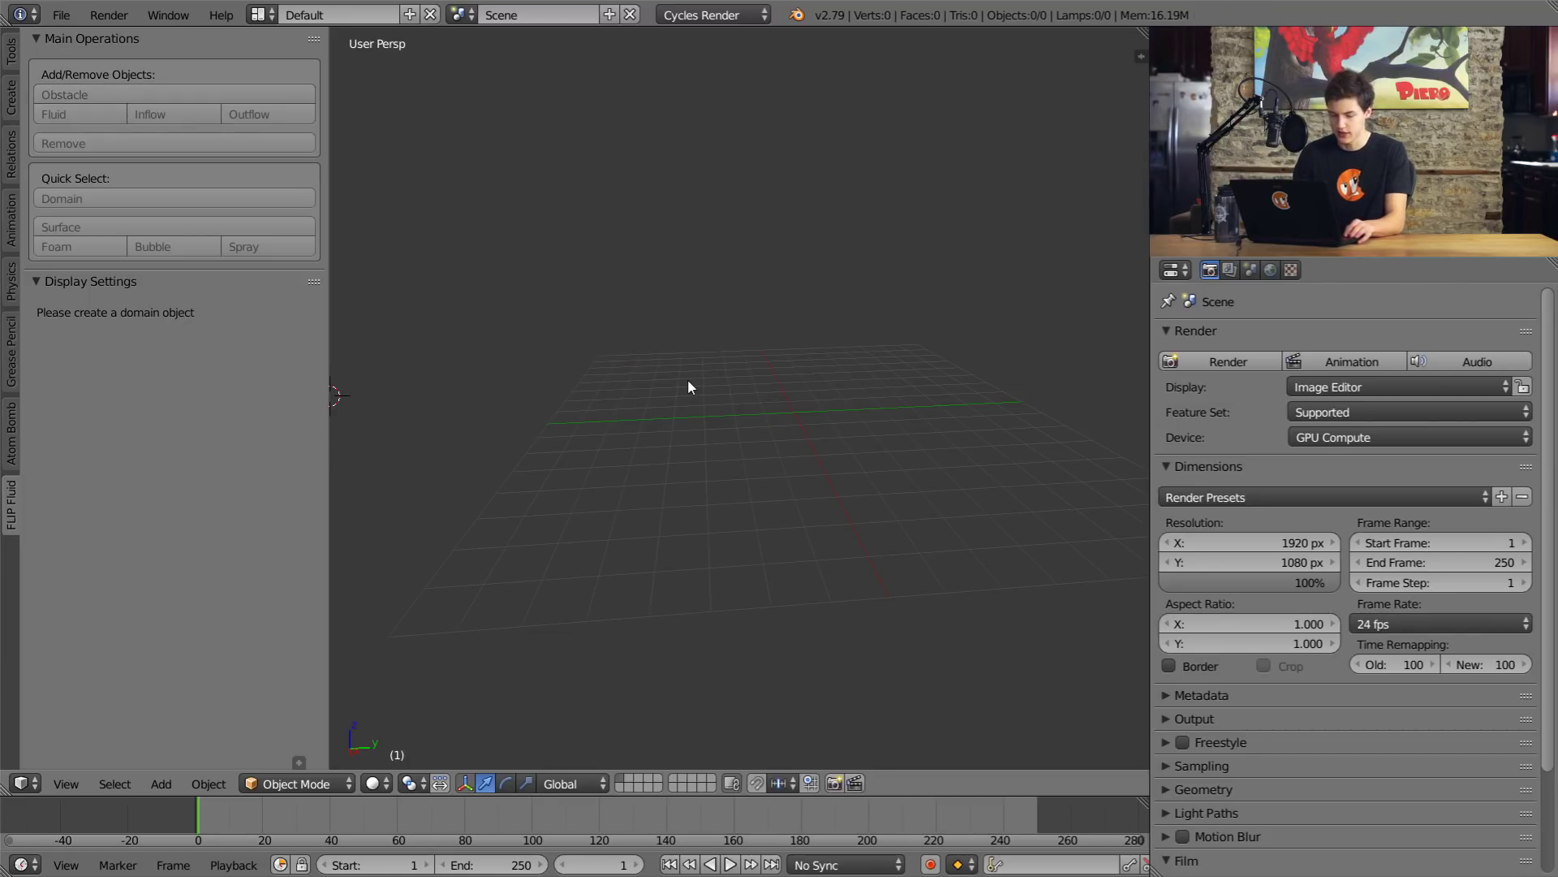
# Snap the 3D cursor to the world centre, add a cube there and raise it 1 unit along Z.
pyautogui.hotkey('shift', 's')
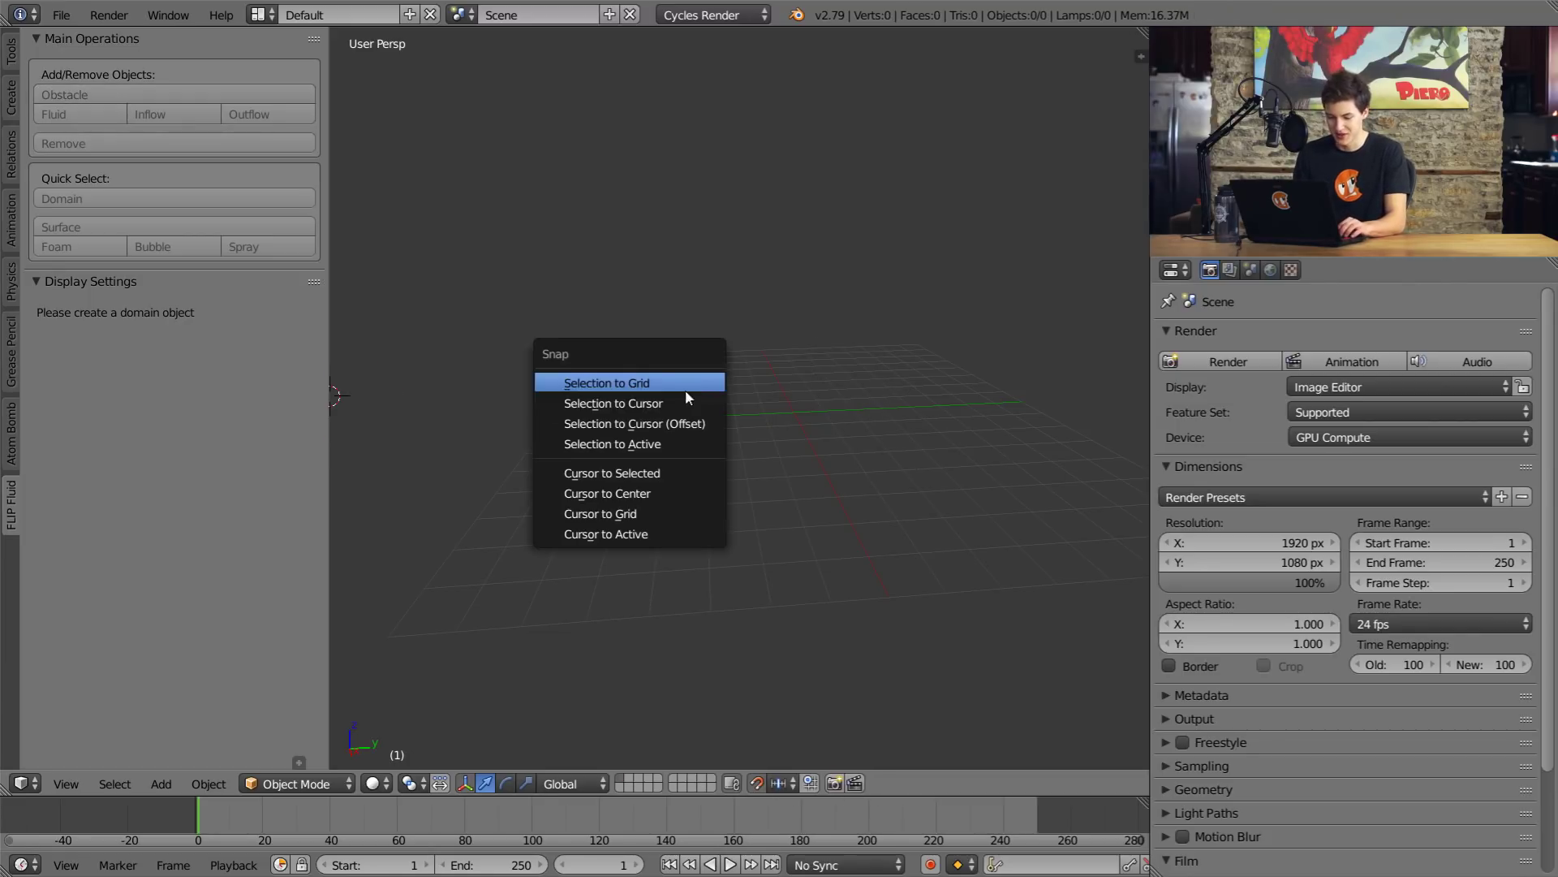
pyautogui.click(689, 492)
pyautogui.moveTo(778, 436); pyautogui.dragTo(786, 426, button='middle')
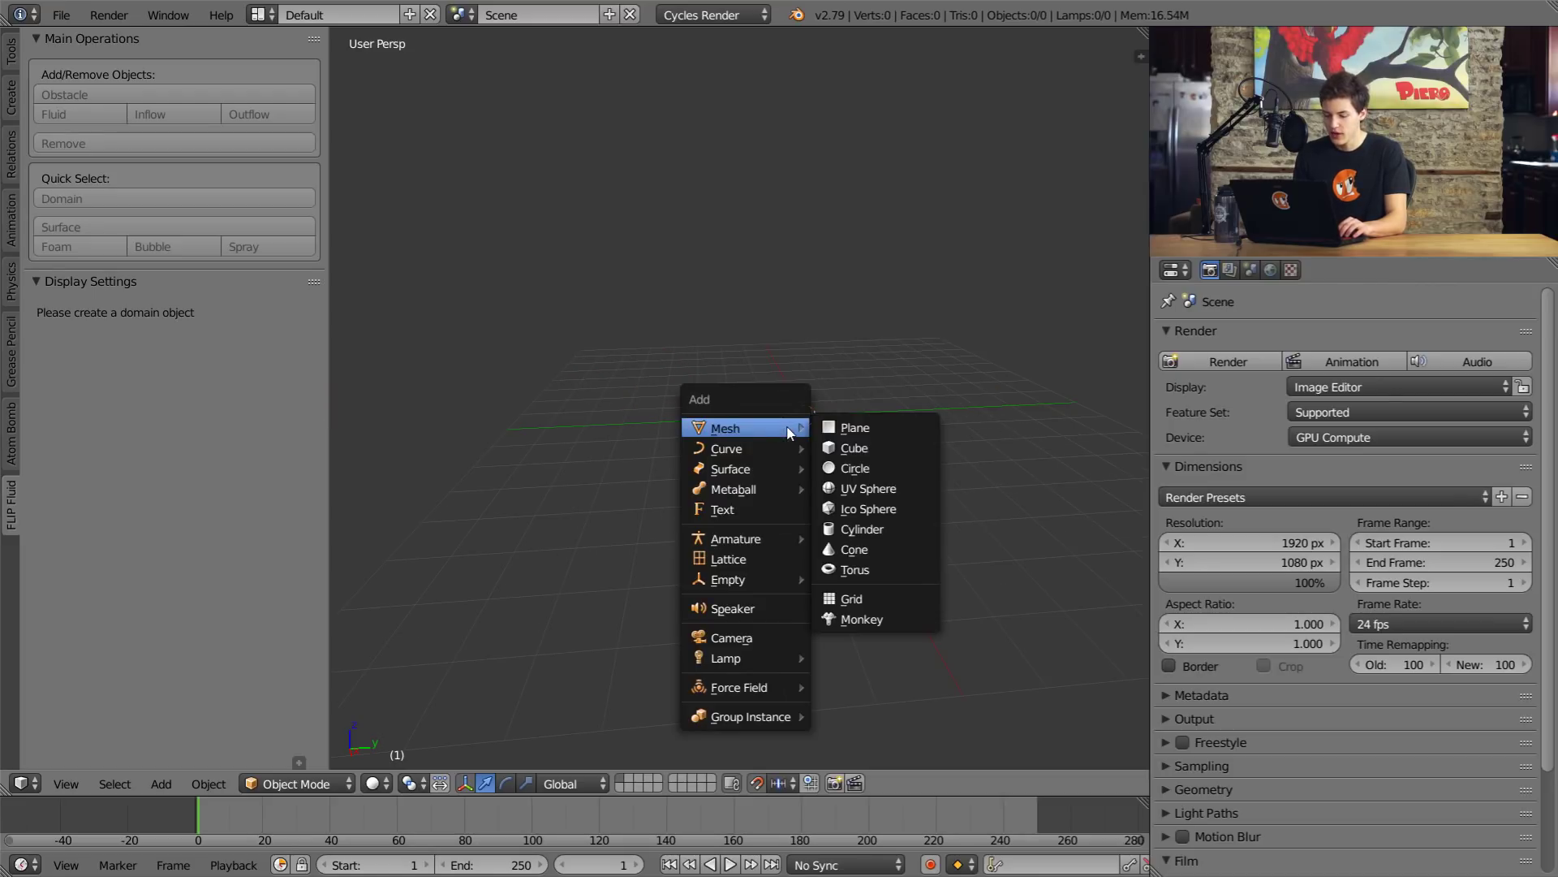
pyautogui.click(865, 457)
pyautogui.press('t')
pyautogui.scroll(3, 755, 433)
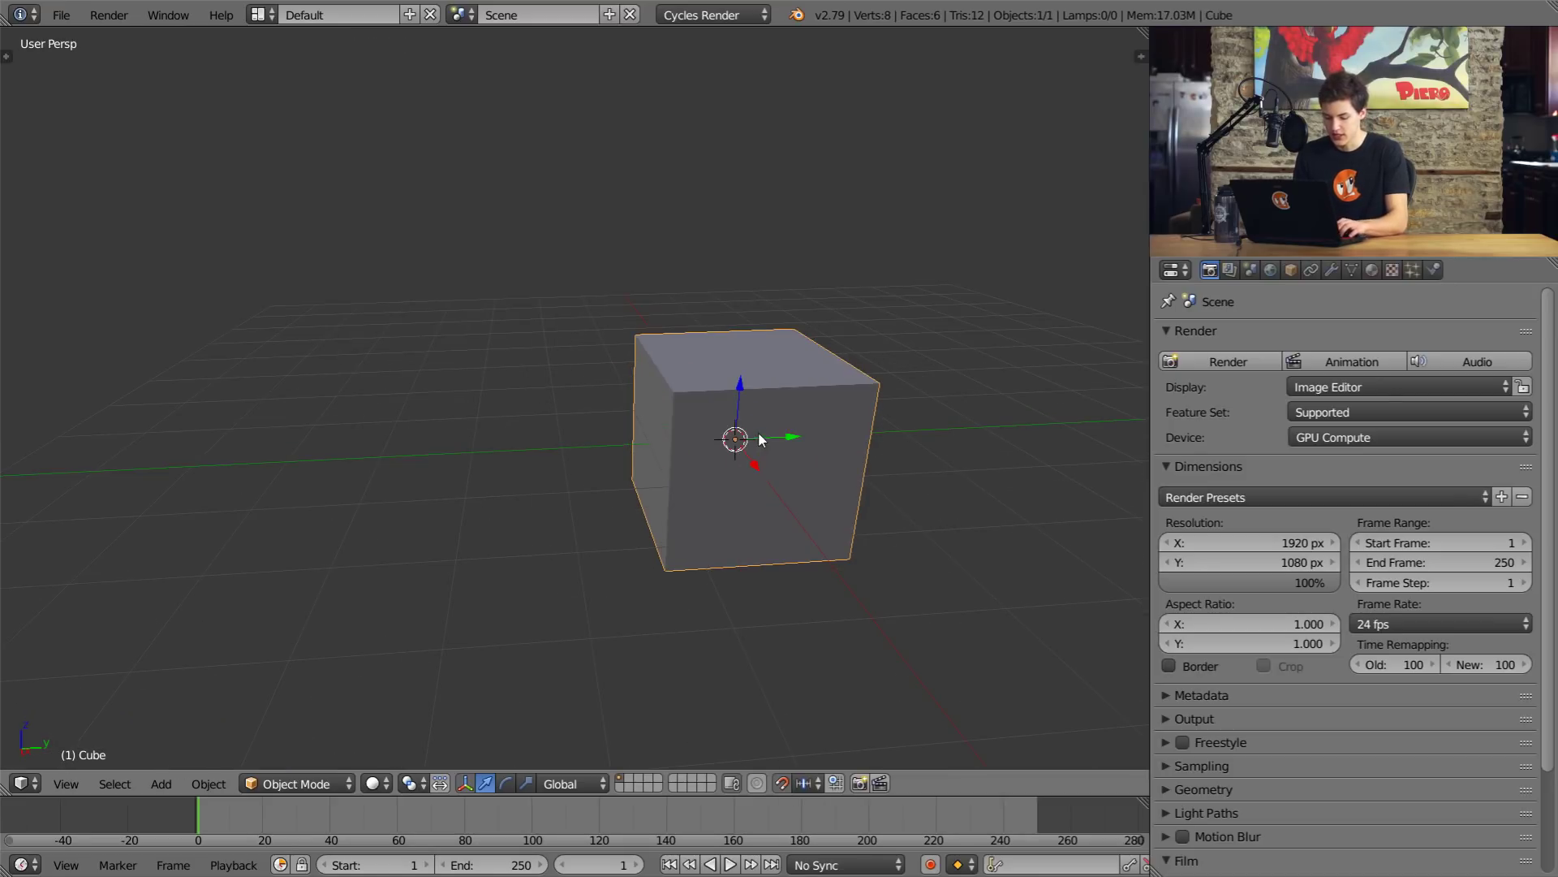
pyautogui.press('g')
pyautogui.press('z')
pyautogui.press('1')
pyautogui.press('Return')
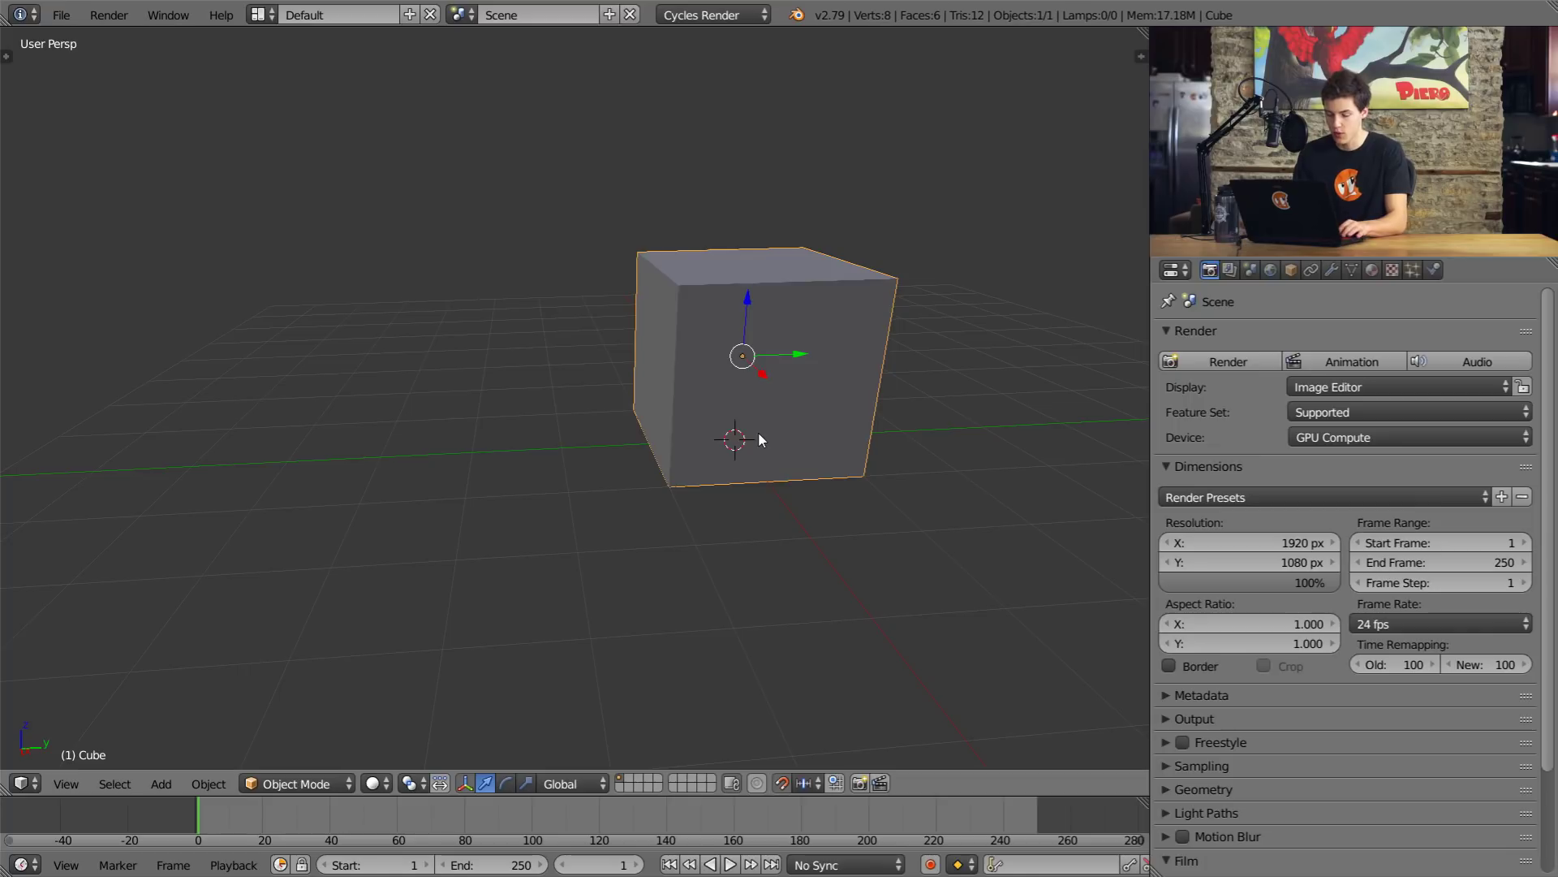
pyautogui.scroll(-3, 740, 433)
# In Edit Mode, scale the cube 8 times along X and 8 times along Y.
pyautogui.press('Tab')
pyautogui.moveTo(684, 416); pyautogui.dragTo(602, 339, button='middle')
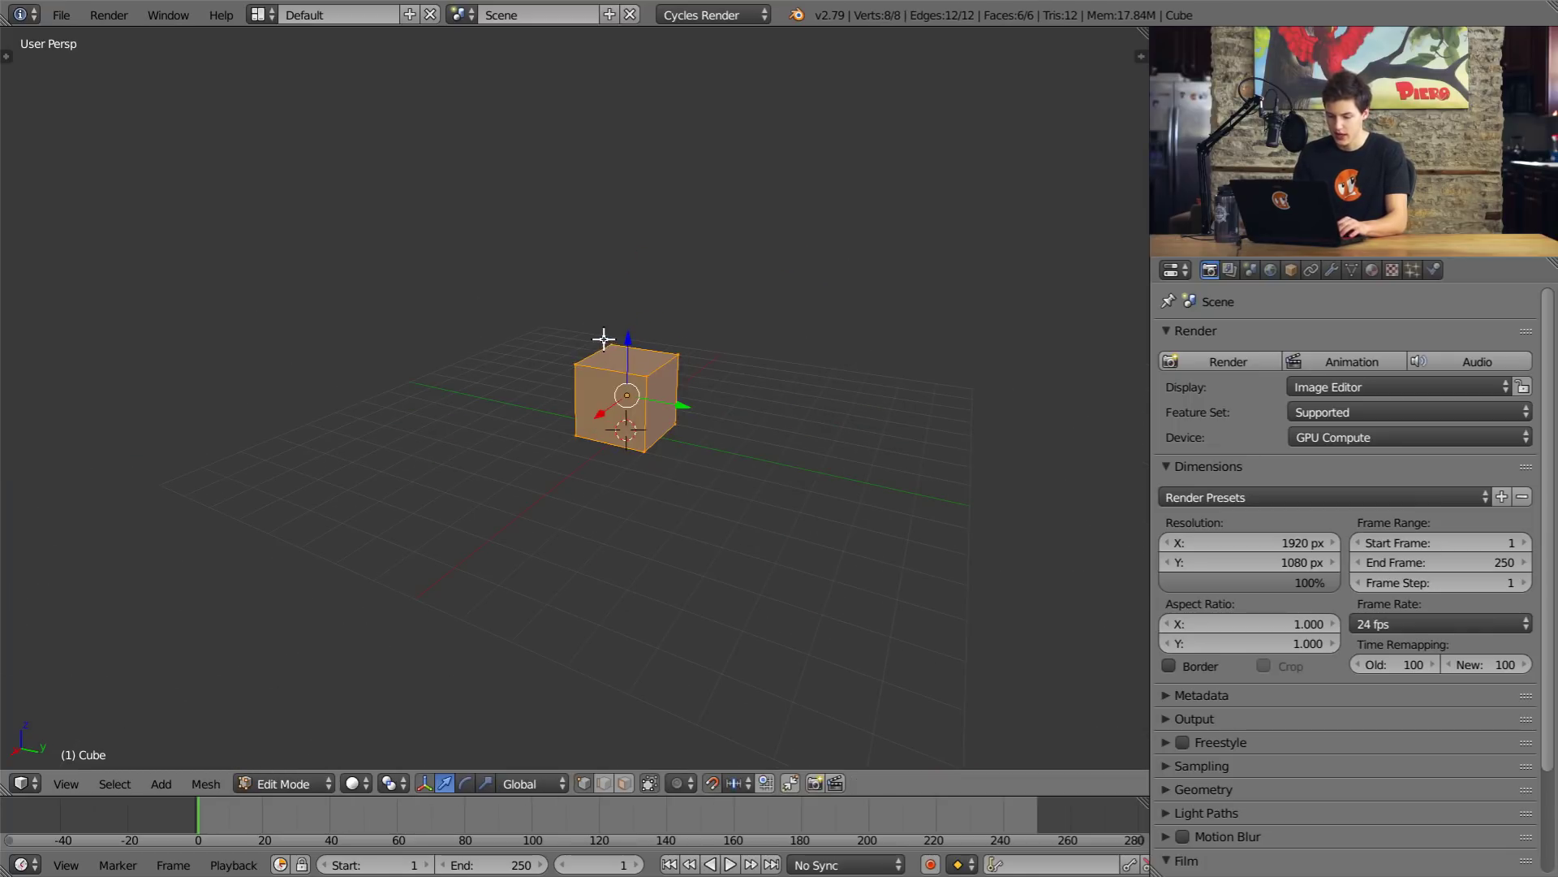
pyautogui.press('s')
pyautogui.press('x')
pyautogui.press('8')
pyautogui.press('Return')
pyautogui.press('s')
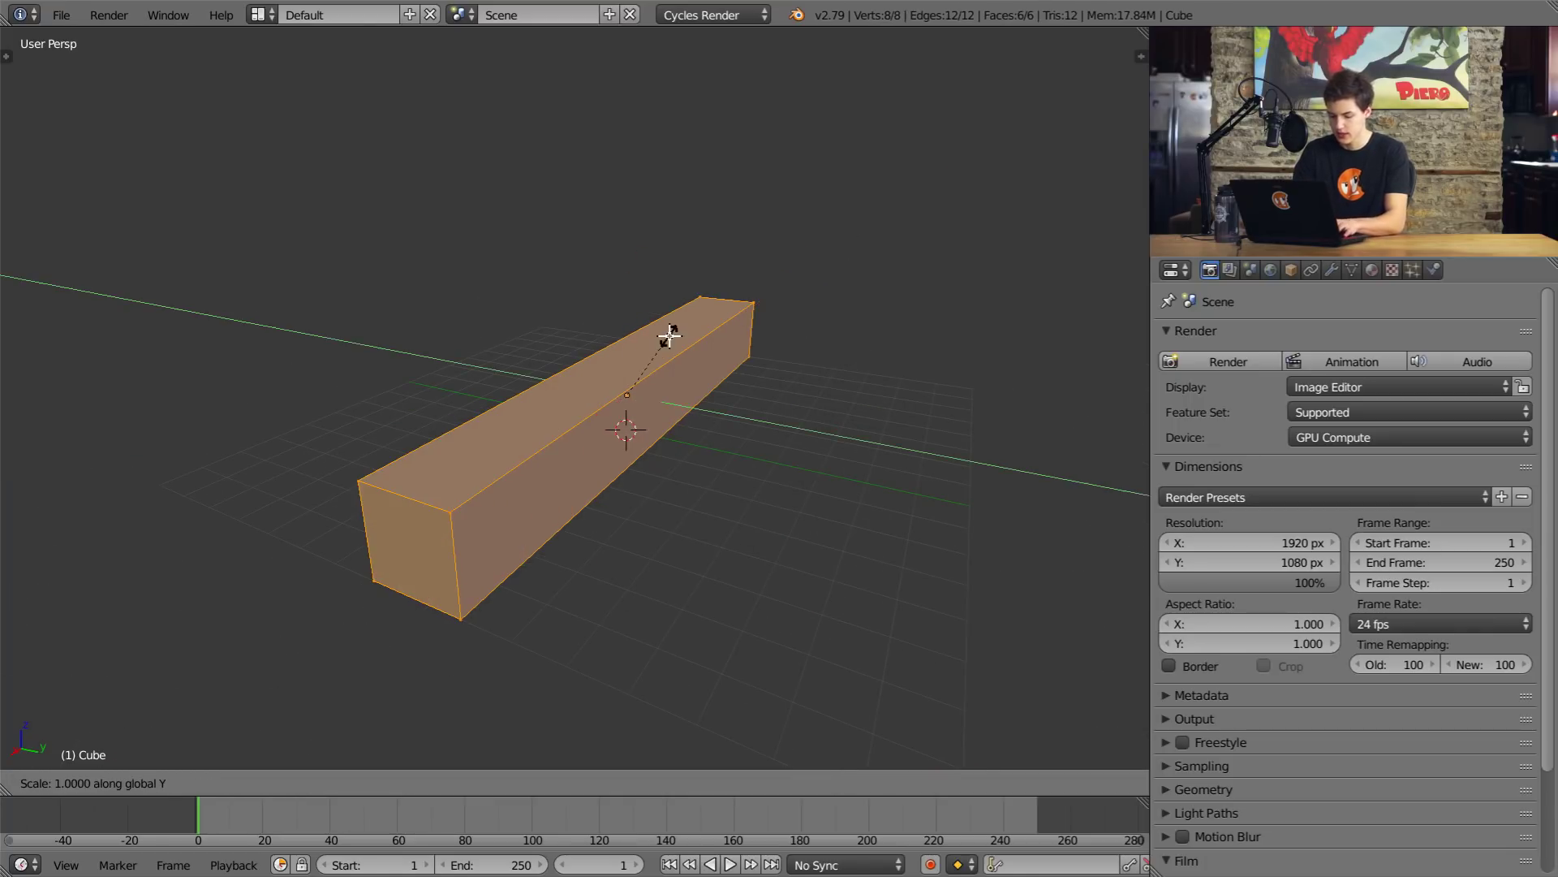
pyautogui.press('y')
pyautogui.press('8')
pyautogui.press('Return')
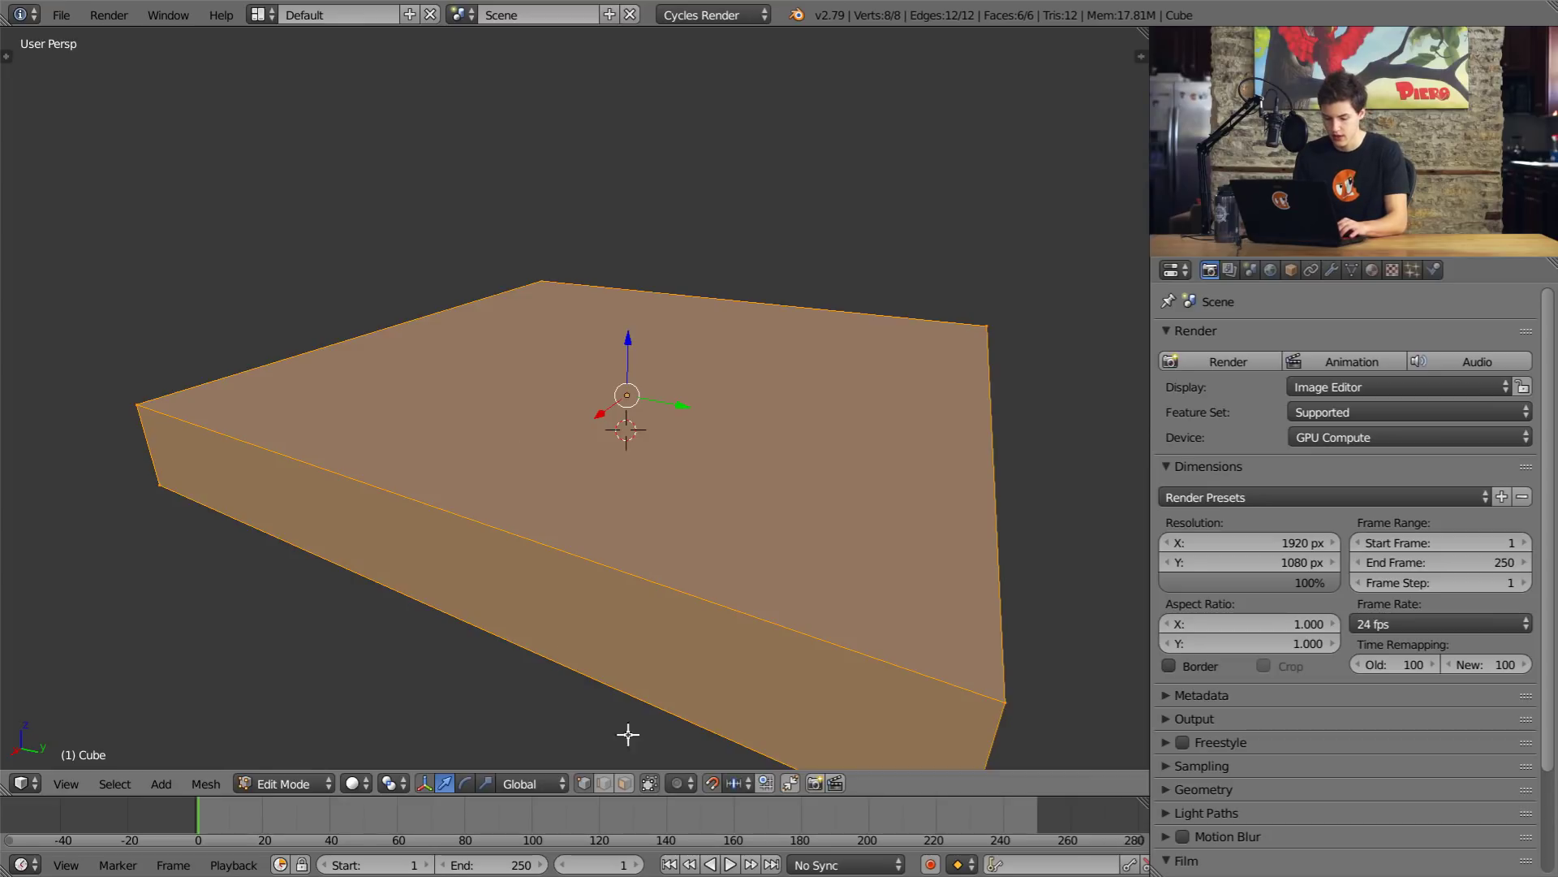
# Select the box's top face, raise it along Z, and return to Object Mode.
pyautogui.press('a')
pyautogui.scroll(-2, 619, 417)
pyautogui.rightClick(612, 358)
pyautogui.press('g')
pyautogui.press('z')
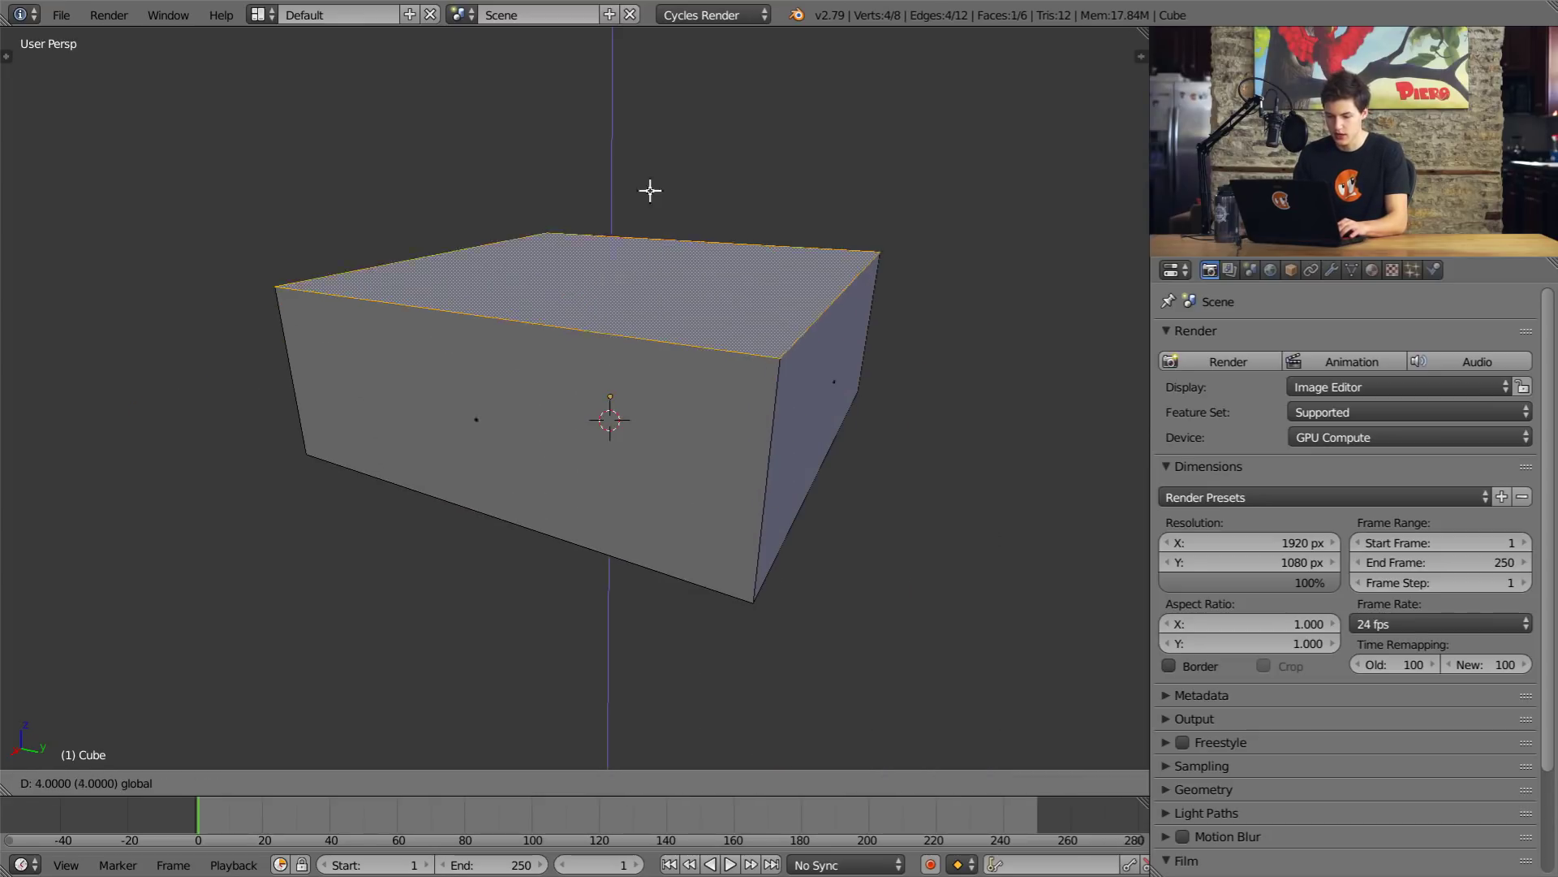
pyautogui.press('Return')
pyautogui.press('Tab')
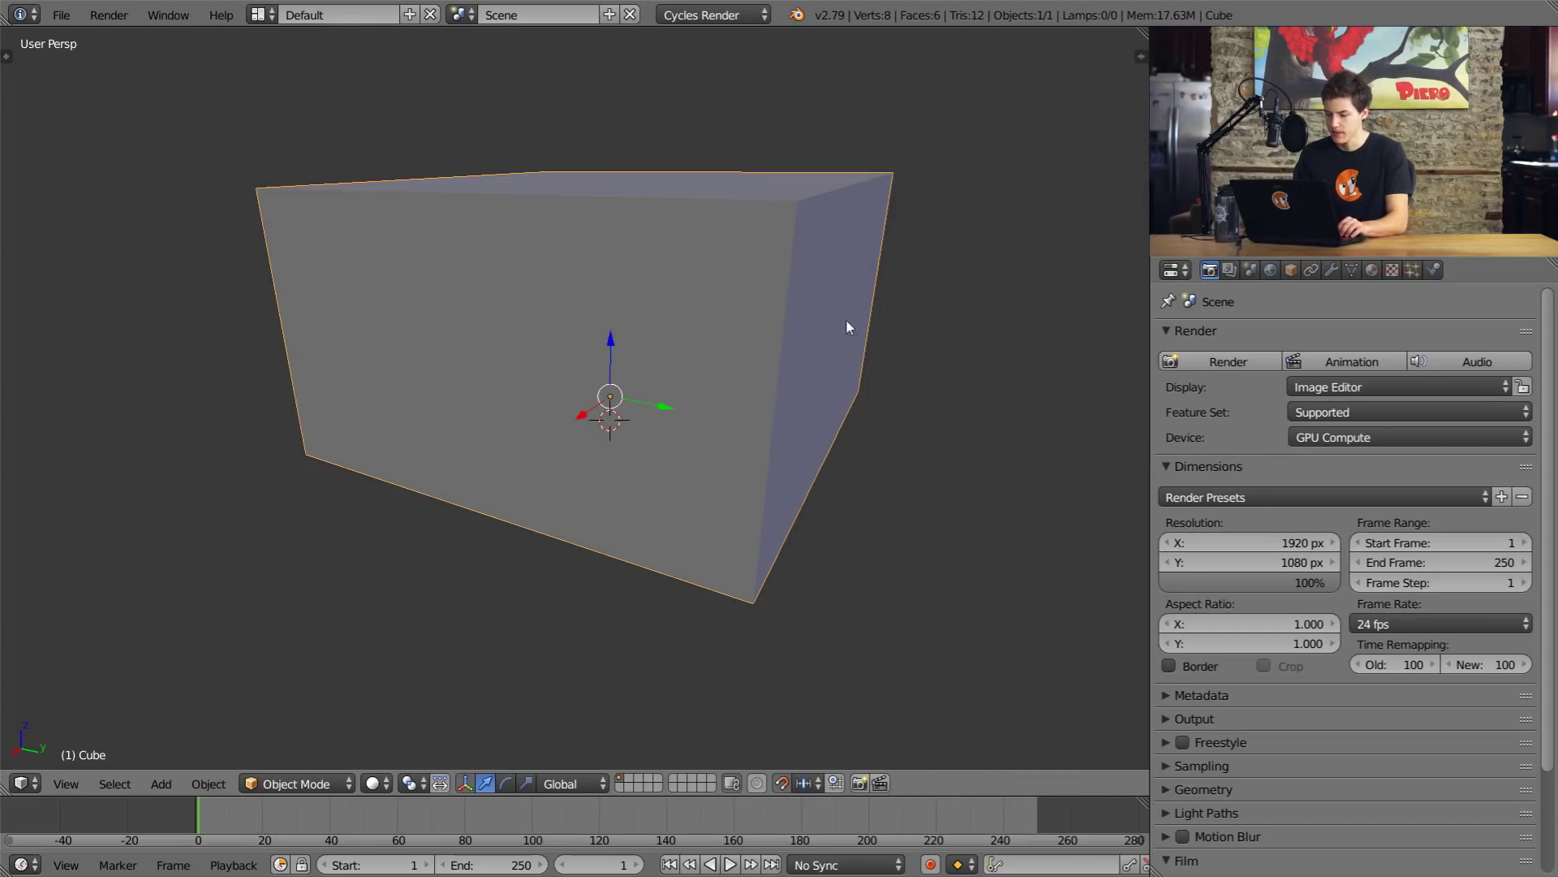
pyautogui.click(1435, 270)
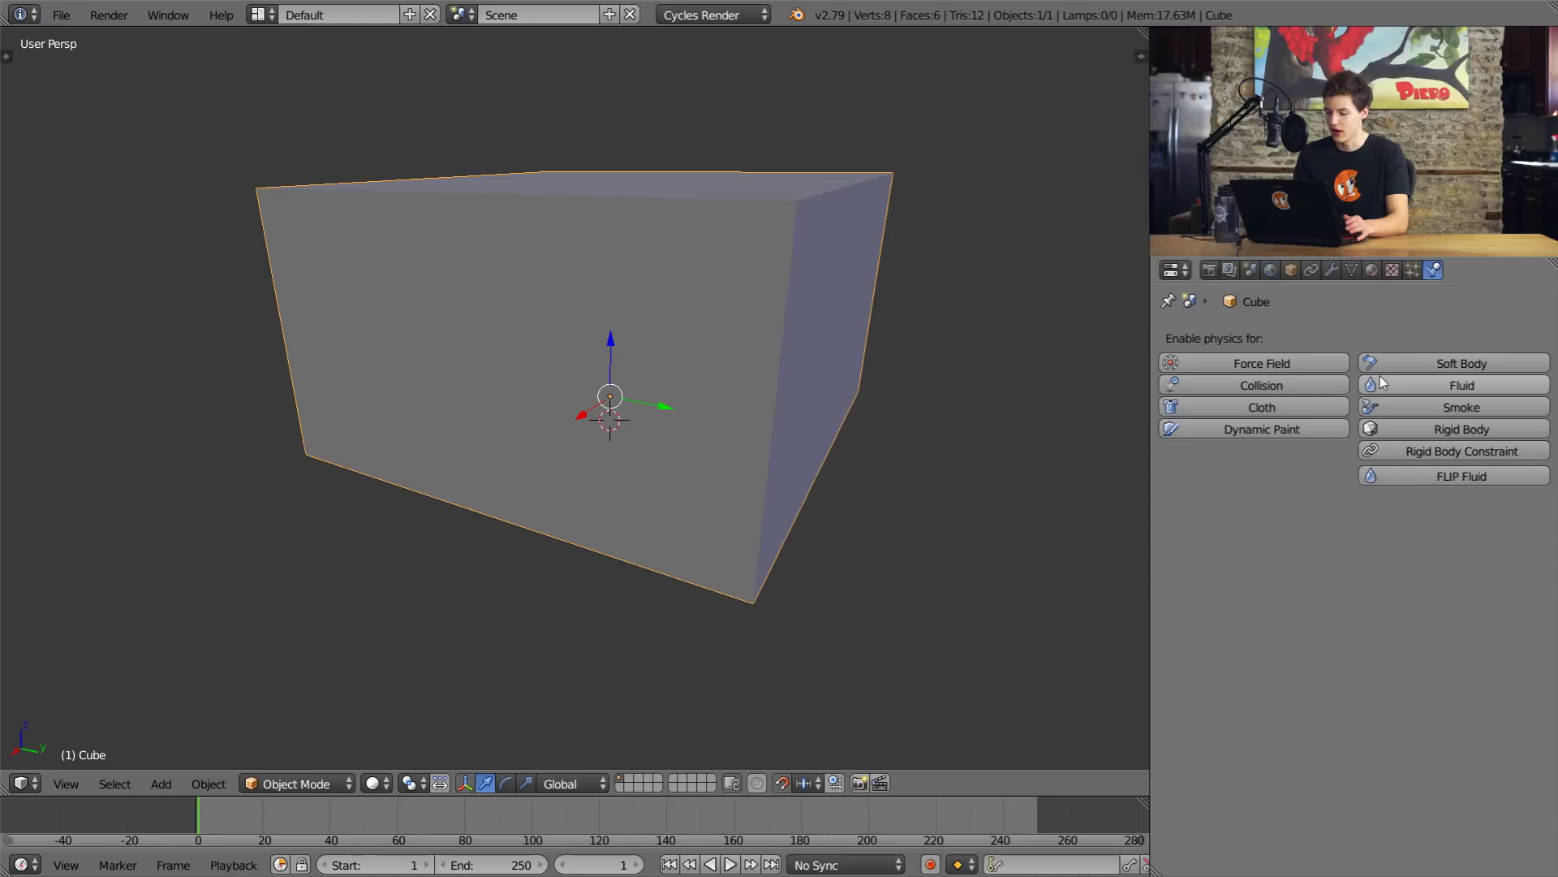
# Enable FLIP Fluid physics on the box and set its type to Domain.
pyautogui.click(1435, 477)
pyautogui.click(1321, 537)
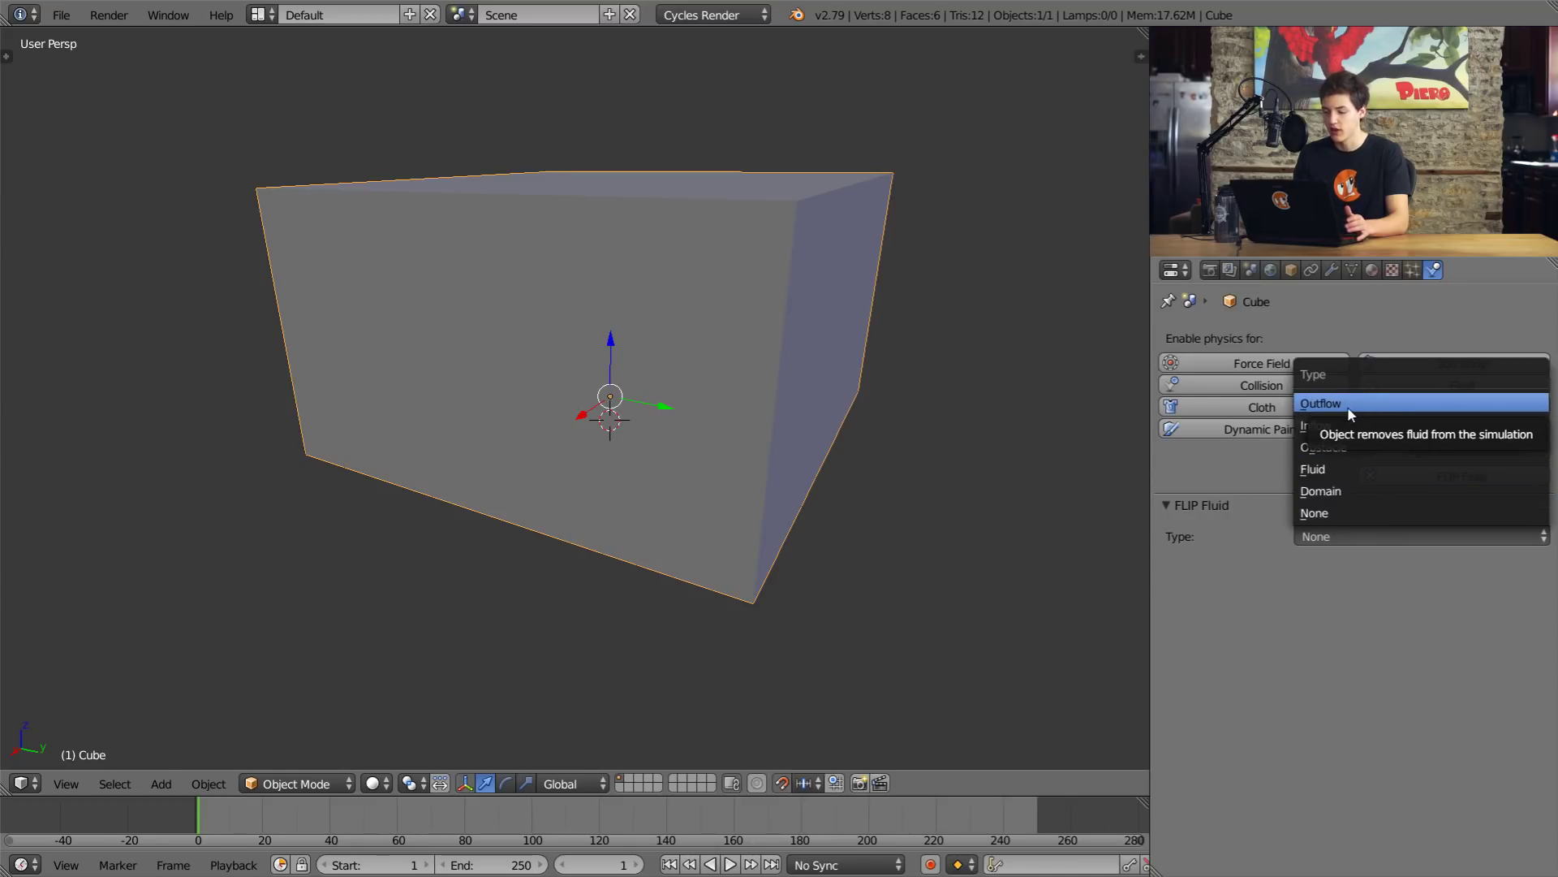
pyautogui.click(1340, 490)
pyautogui.scroll(8, 796, 485)
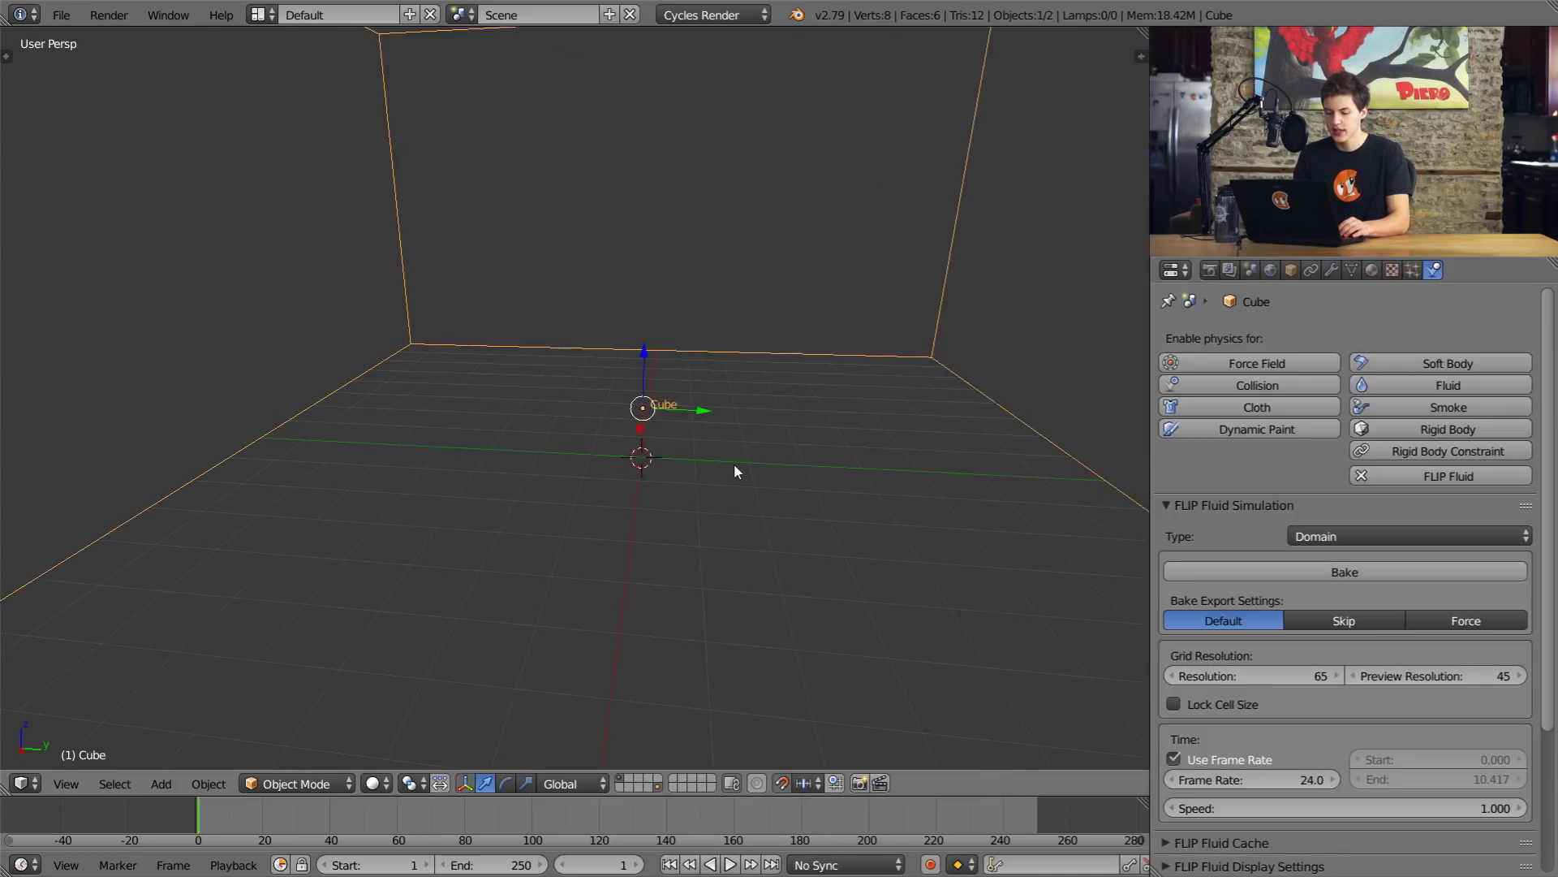
pyautogui.moveTo(735, 468); pyautogui.dragTo(680, 448, button='middle')
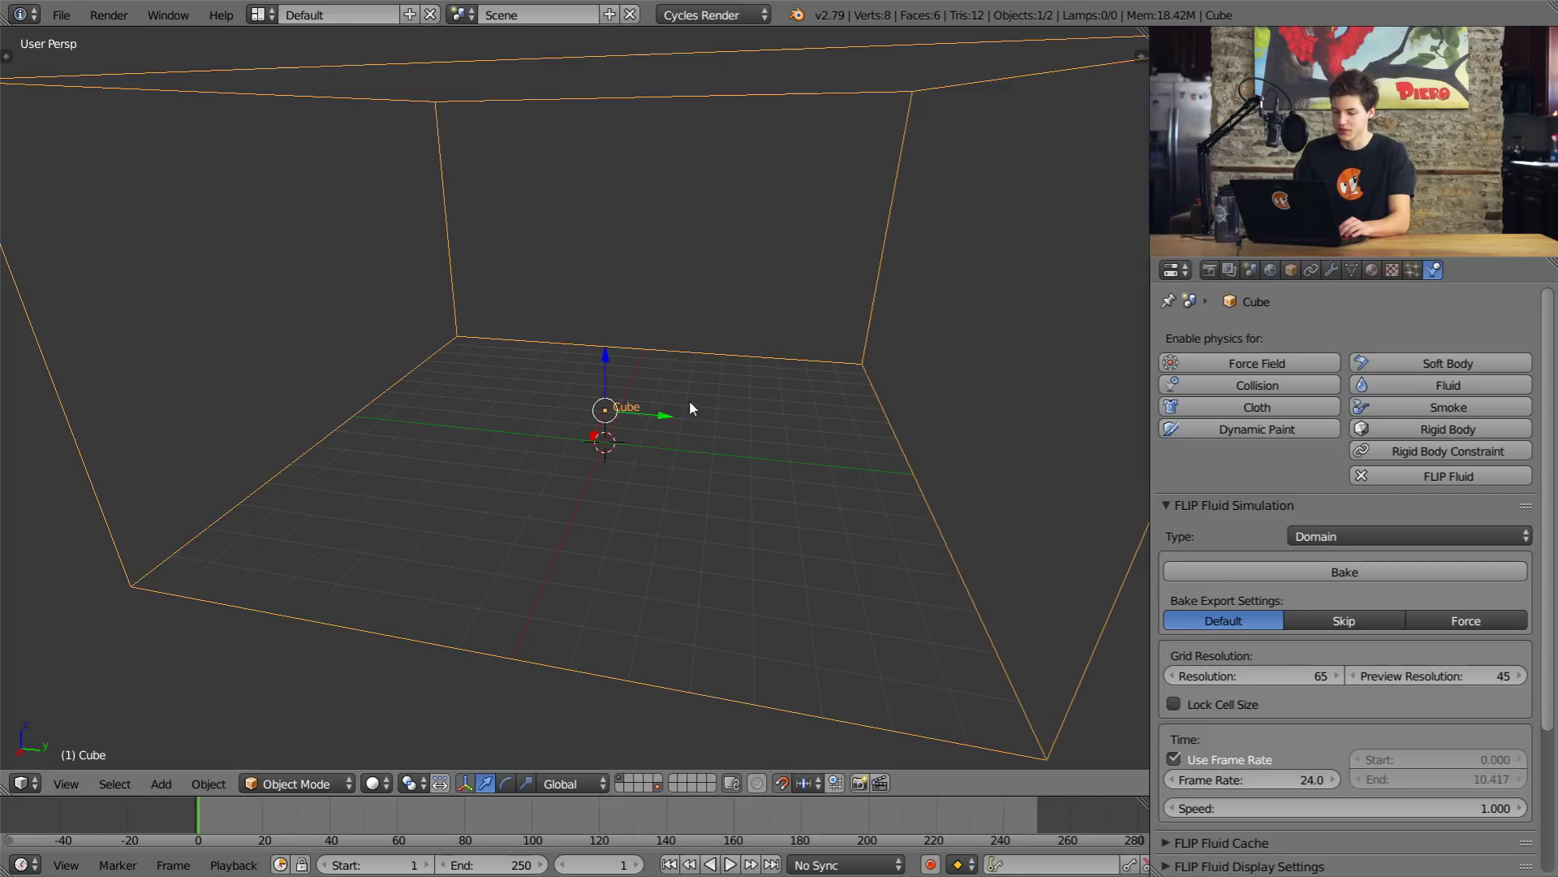
# Add a Suzanne monkey head, enlarge it and raise it high inside the domain.
pyautogui.hotkey('shift', 'a')
pyautogui.moveTo(584, 347)
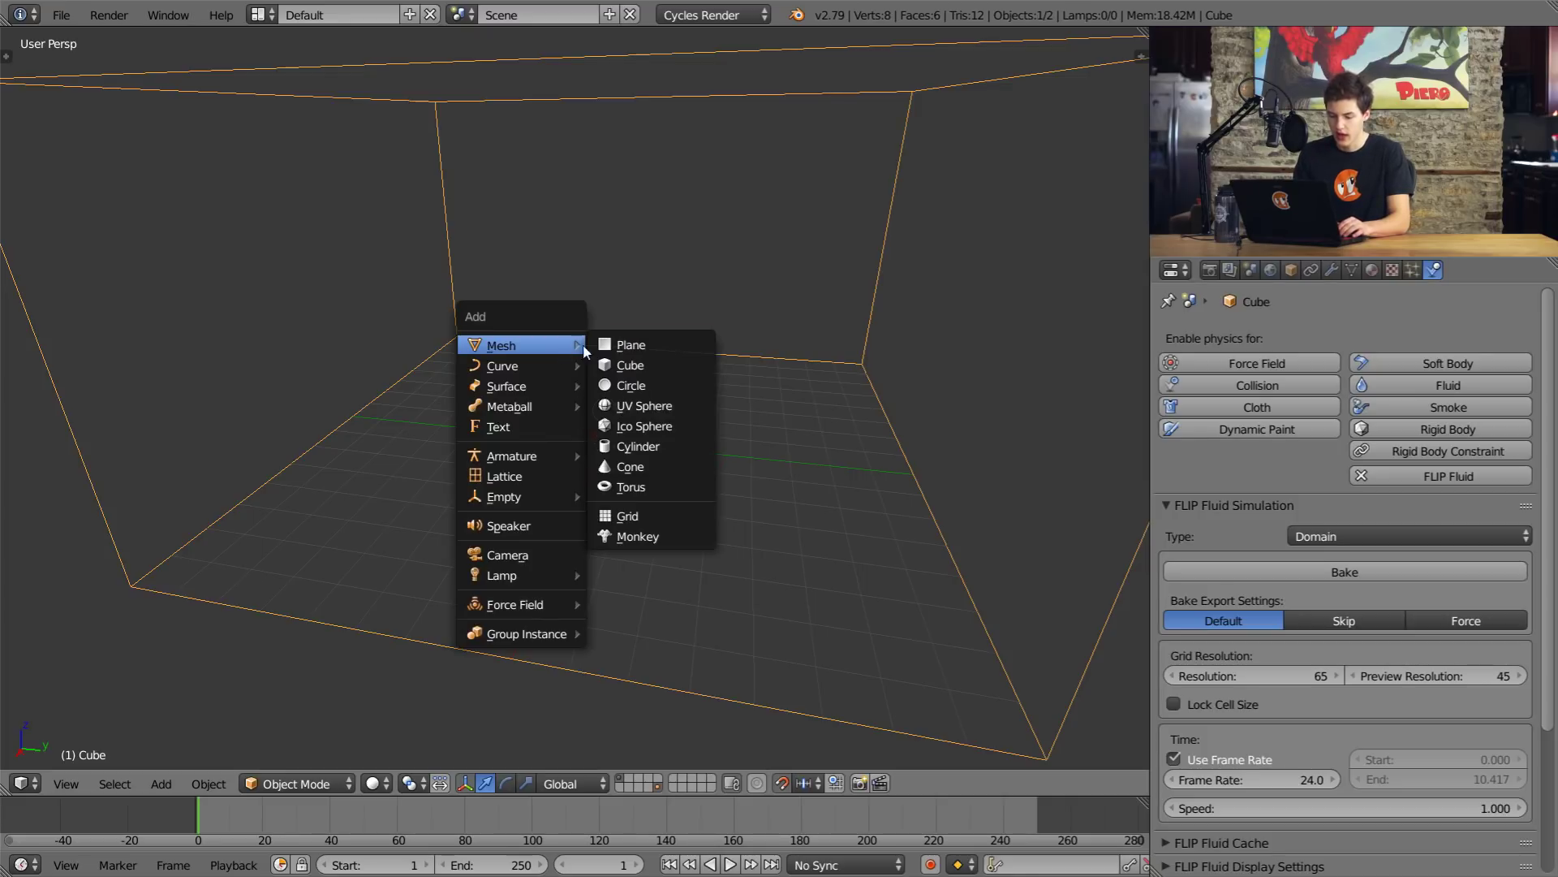
pyautogui.click(629, 537)
pyautogui.moveTo(602, 389); pyautogui.dragTo(629, 297)
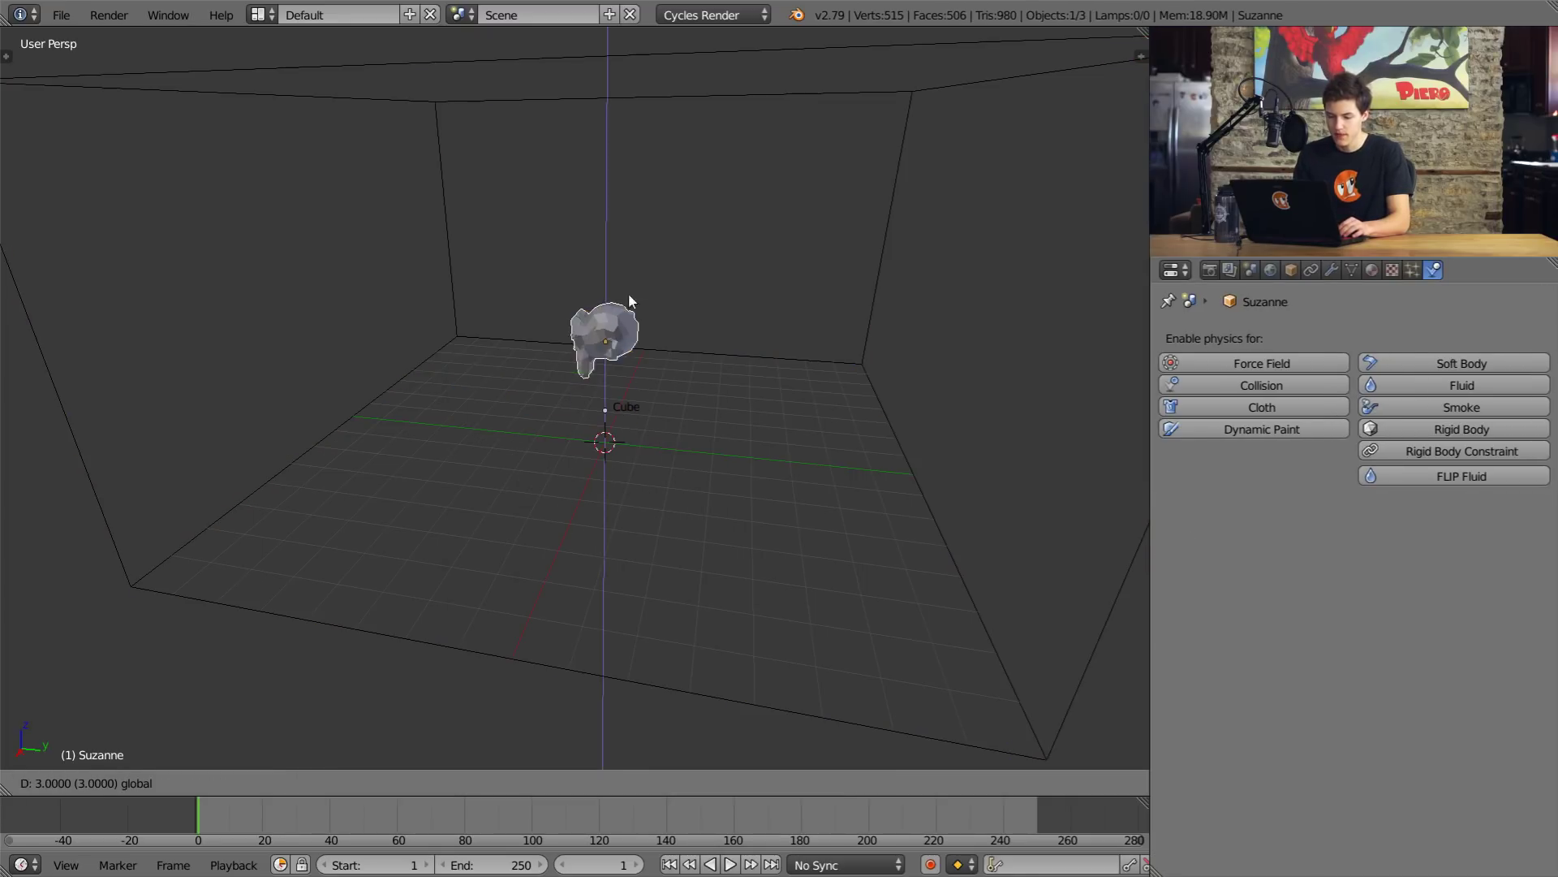
pyautogui.click(660, 159)
pyautogui.press('s')
pyautogui.click(755, 192)
pyautogui.press('g')
pyautogui.press('z')
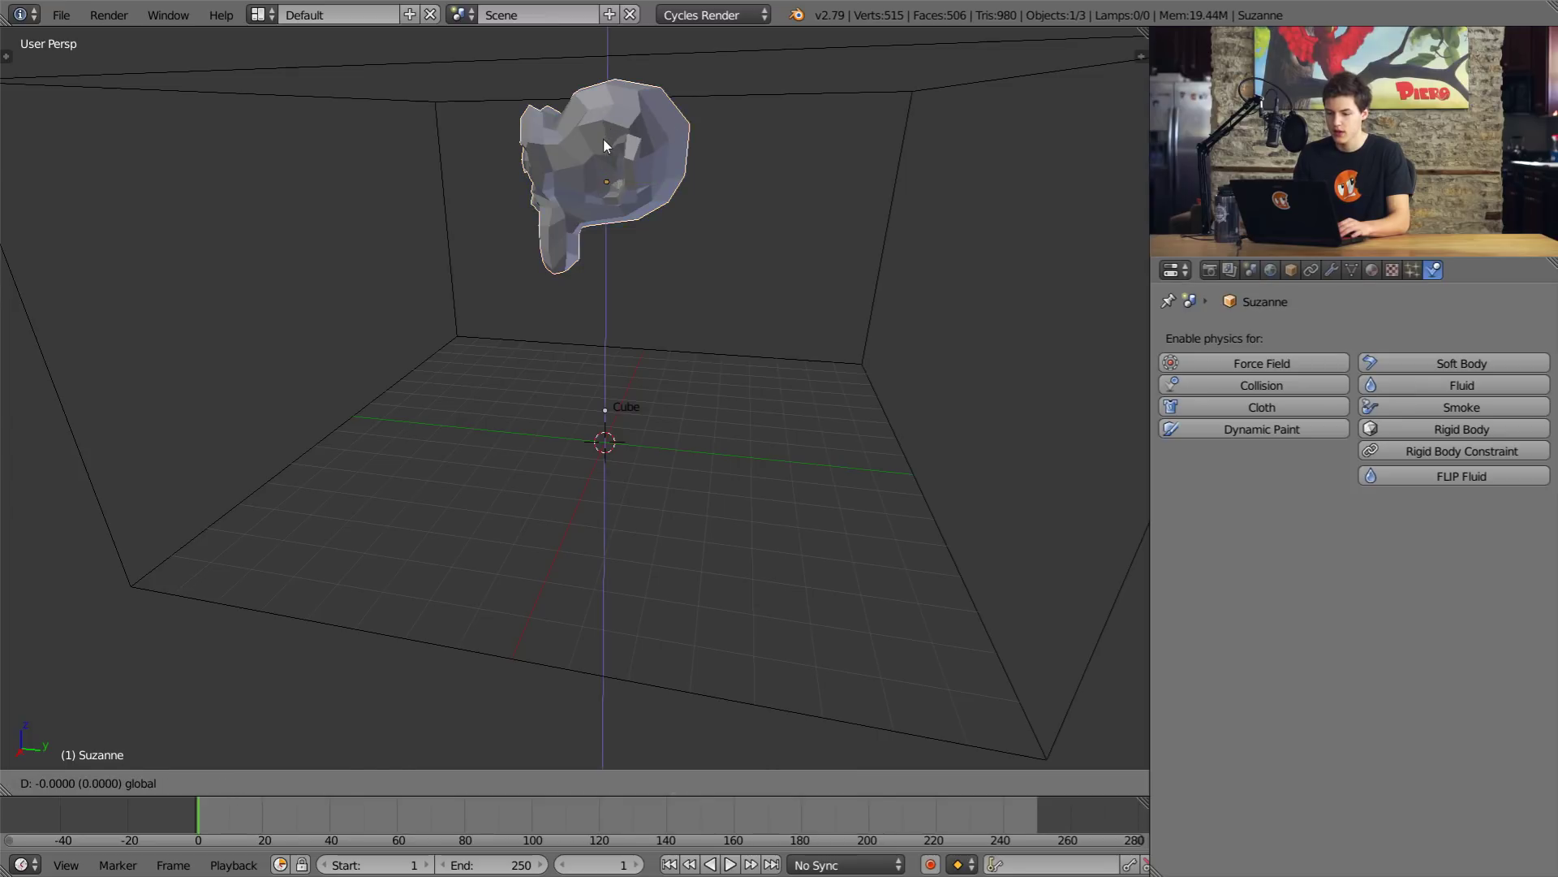
pyautogui.click(641, 162)
pyautogui.moveTo(649, 168); pyautogui.dragTo(904, 235, button='middle')
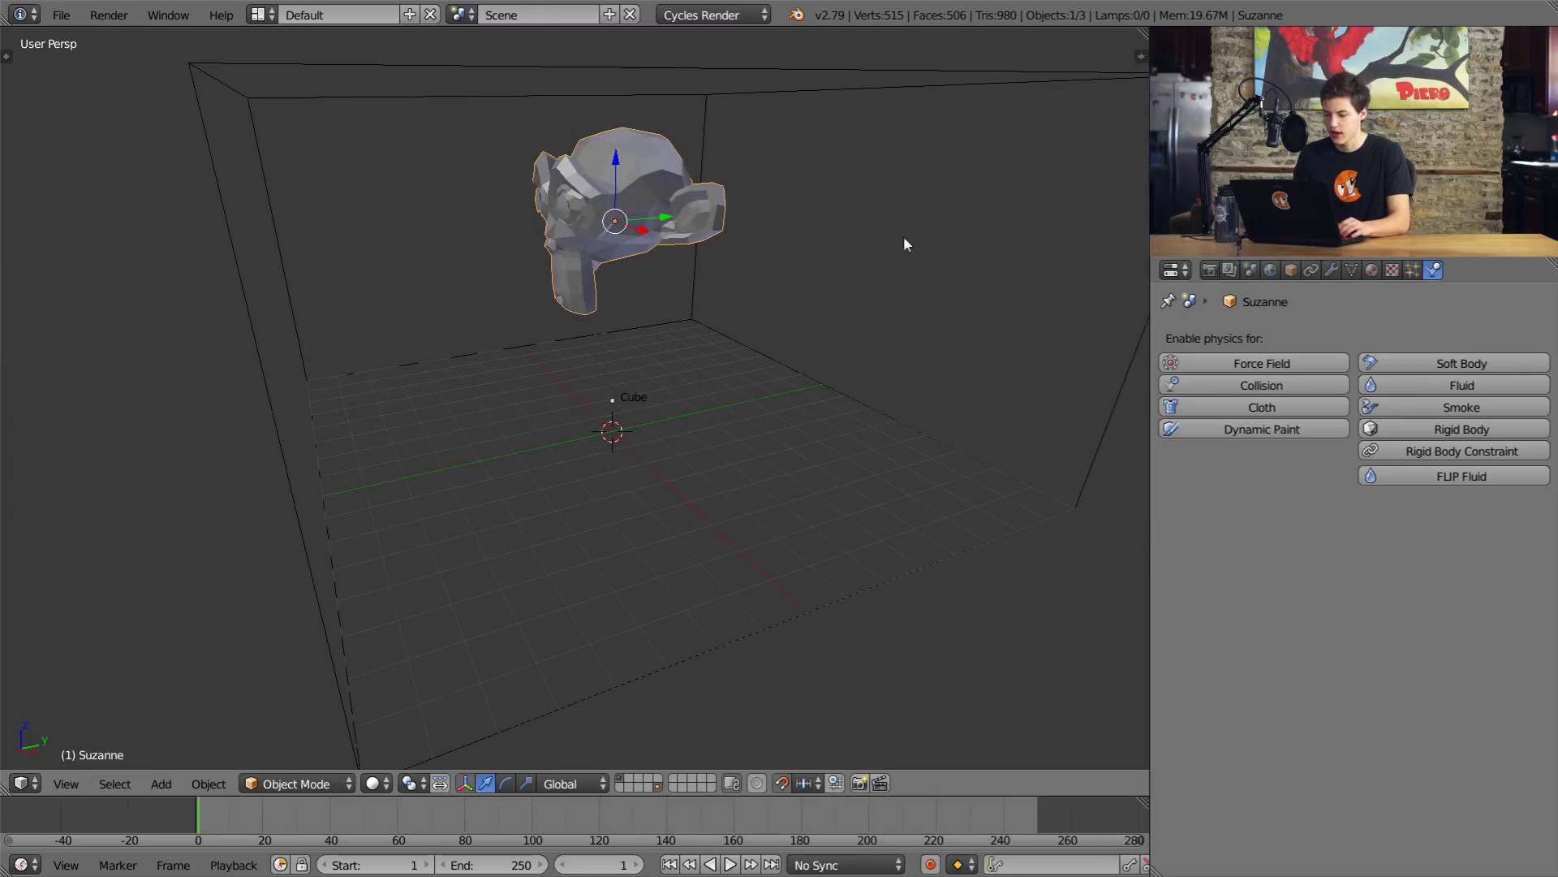
# Enable FLIP Fluid physics on Suzanne with type set to Fluid.
pyautogui.click(1435, 479)
pyautogui.click(1427, 529)
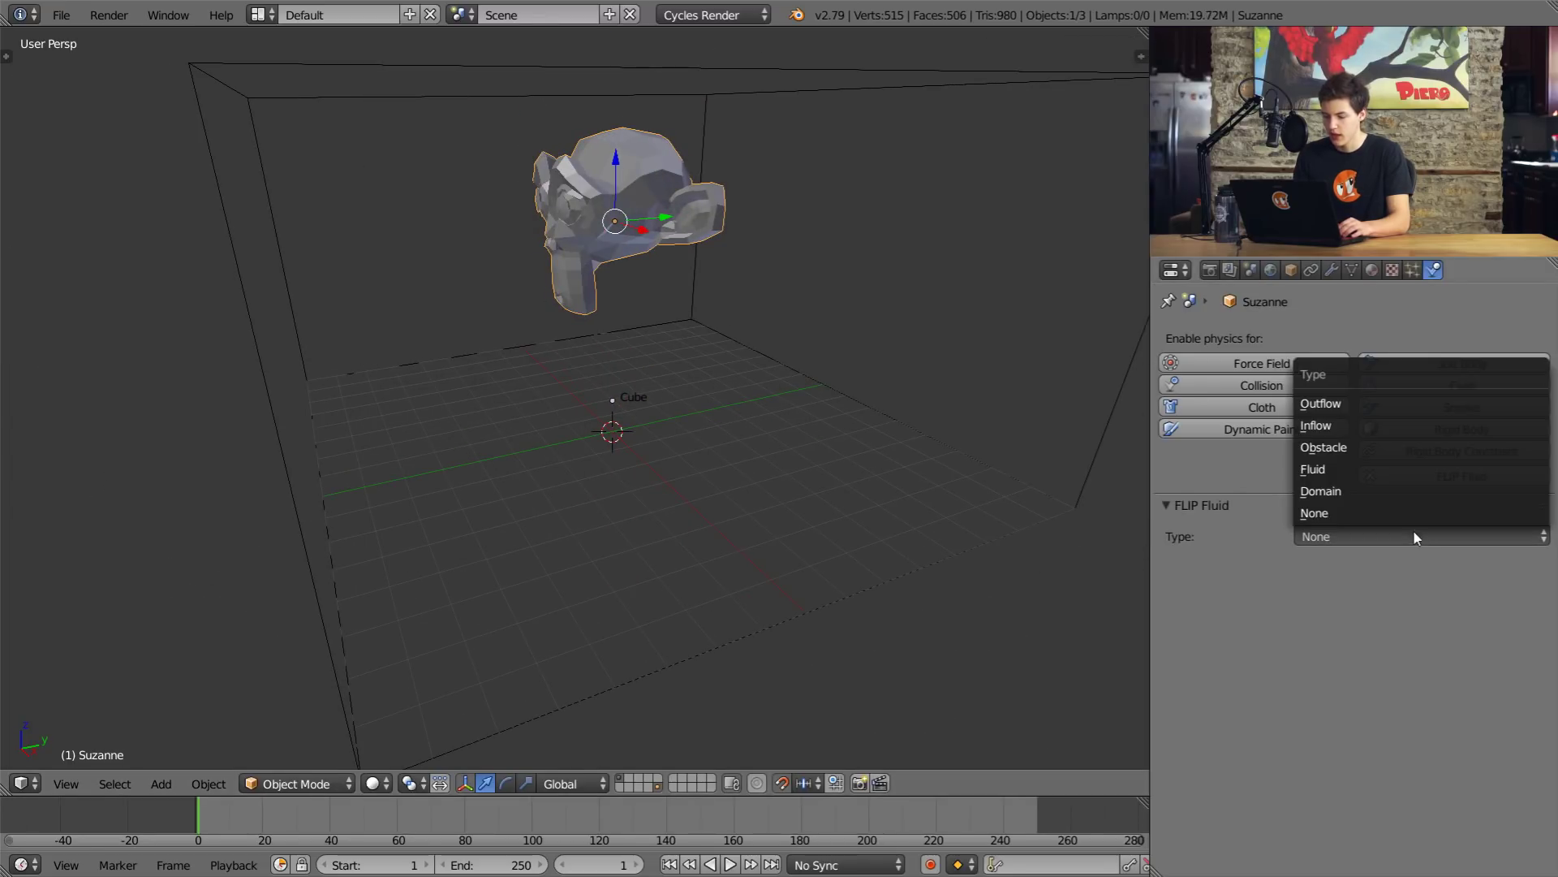
pyautogui.click(1314, 471)
pyautogui.moveTo(909, 459); pyautogui.dragTo(840, 412, button='middle')
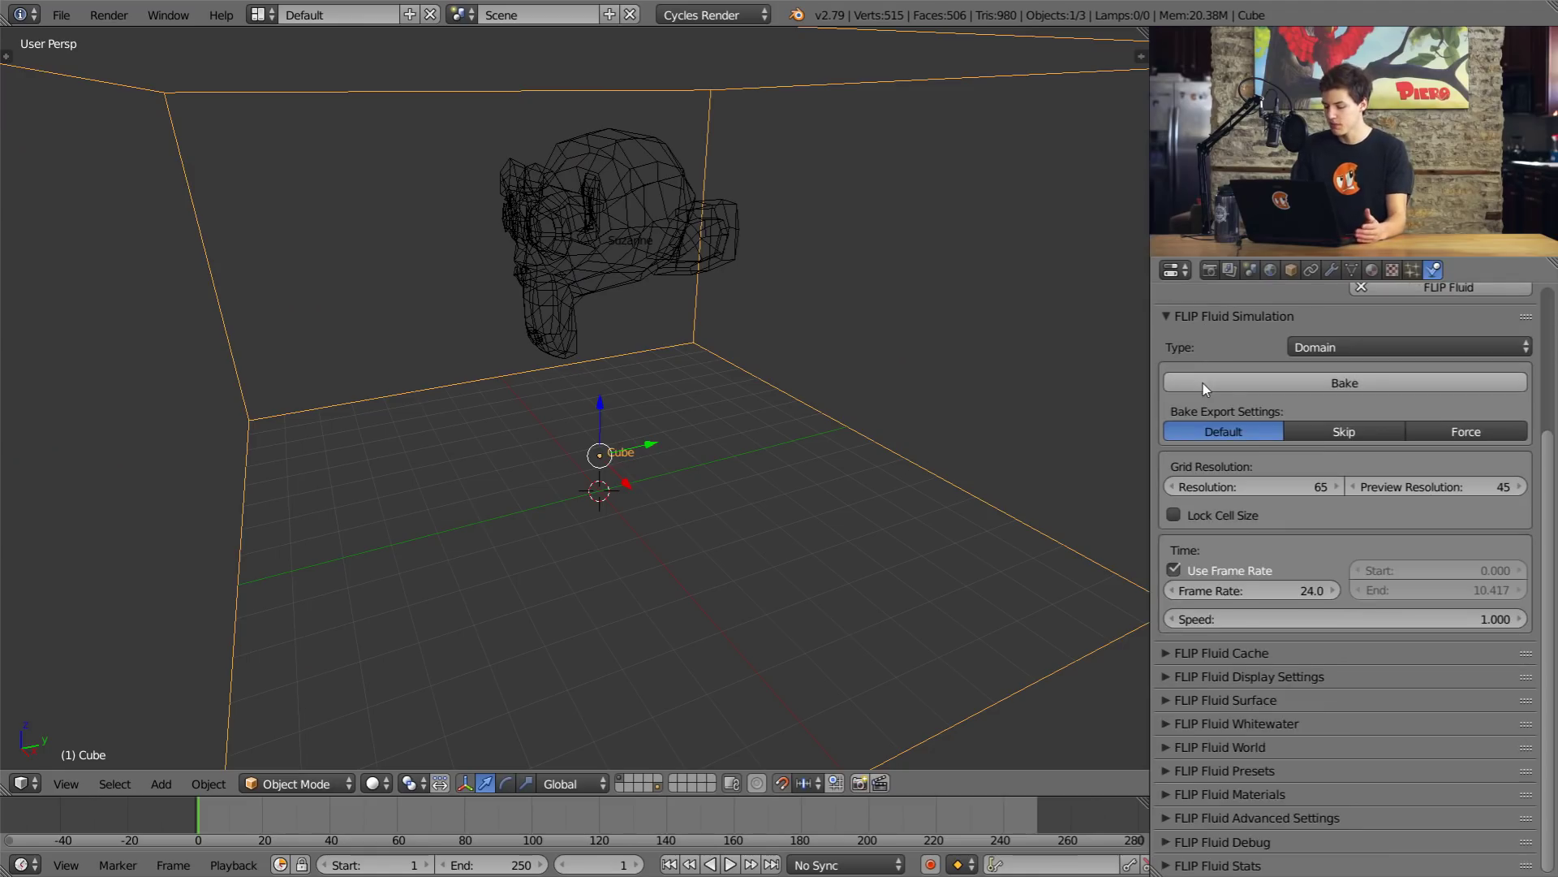
# Collapse FLIP Fluid Simulation and expand FLIP Fluid World, showing viscosity 5.000.
pyautogui.click(1257, 318)
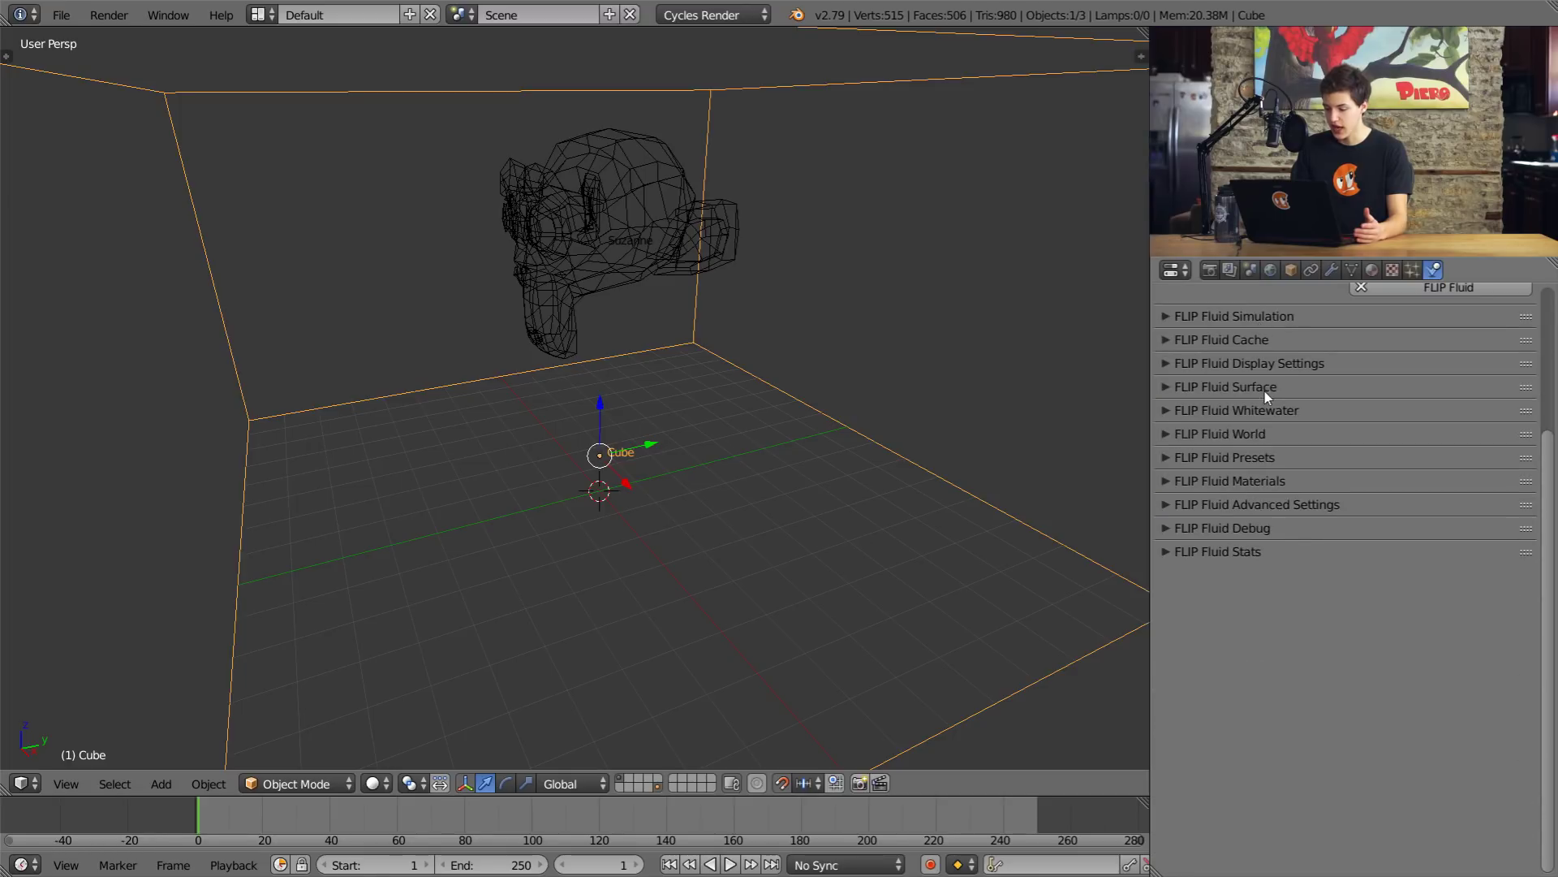
pyautogui.click(1256, 433)
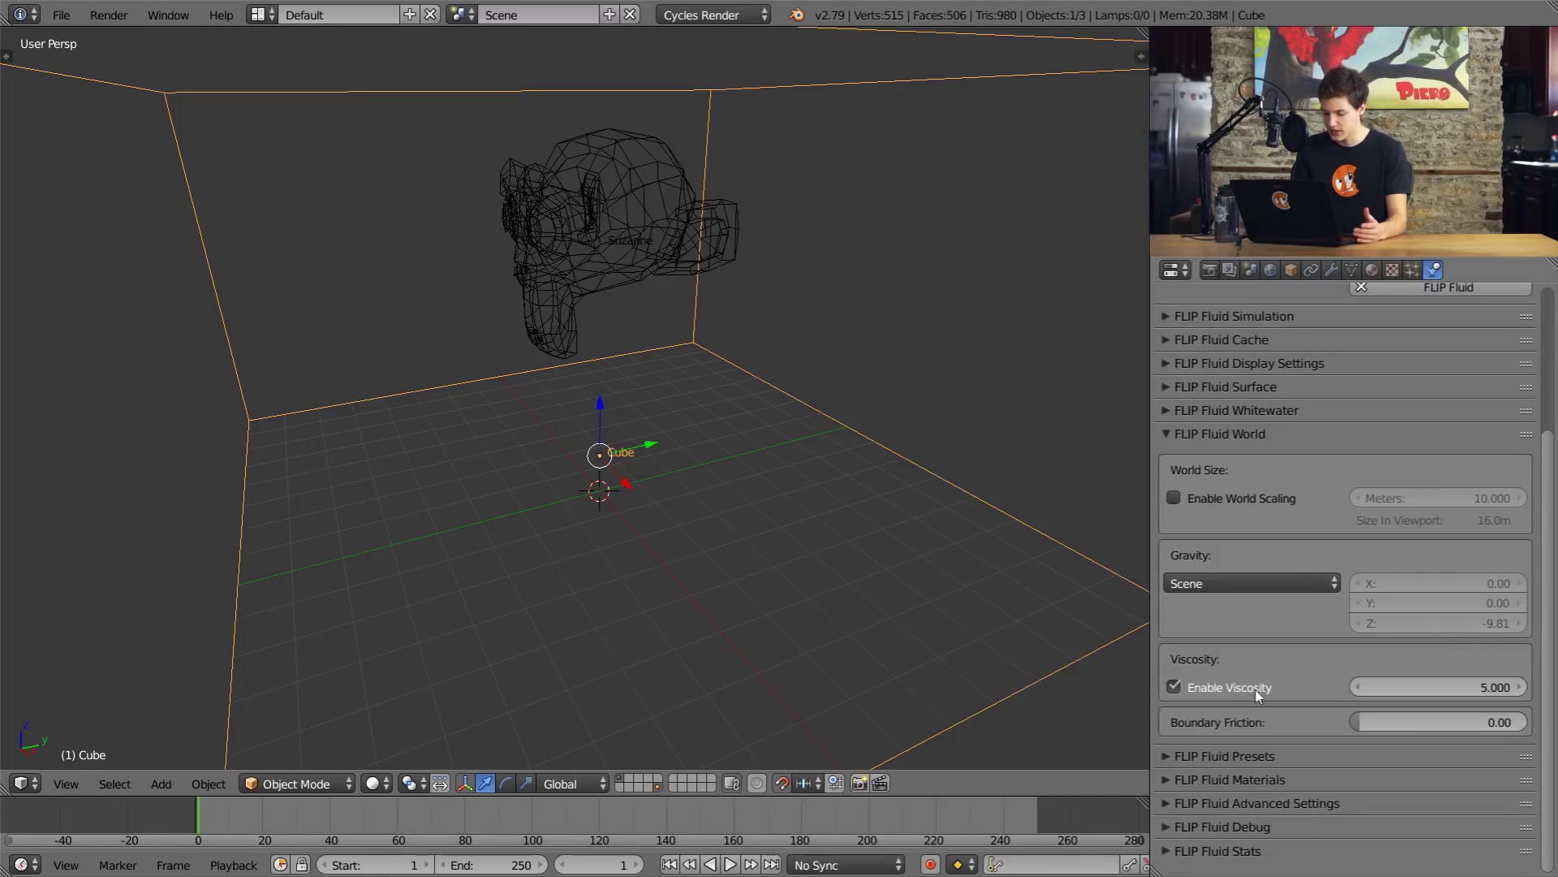
# Toggle whitewater simulation on and back off, leaving it disabled.
pyautogui.click(1229, 435)
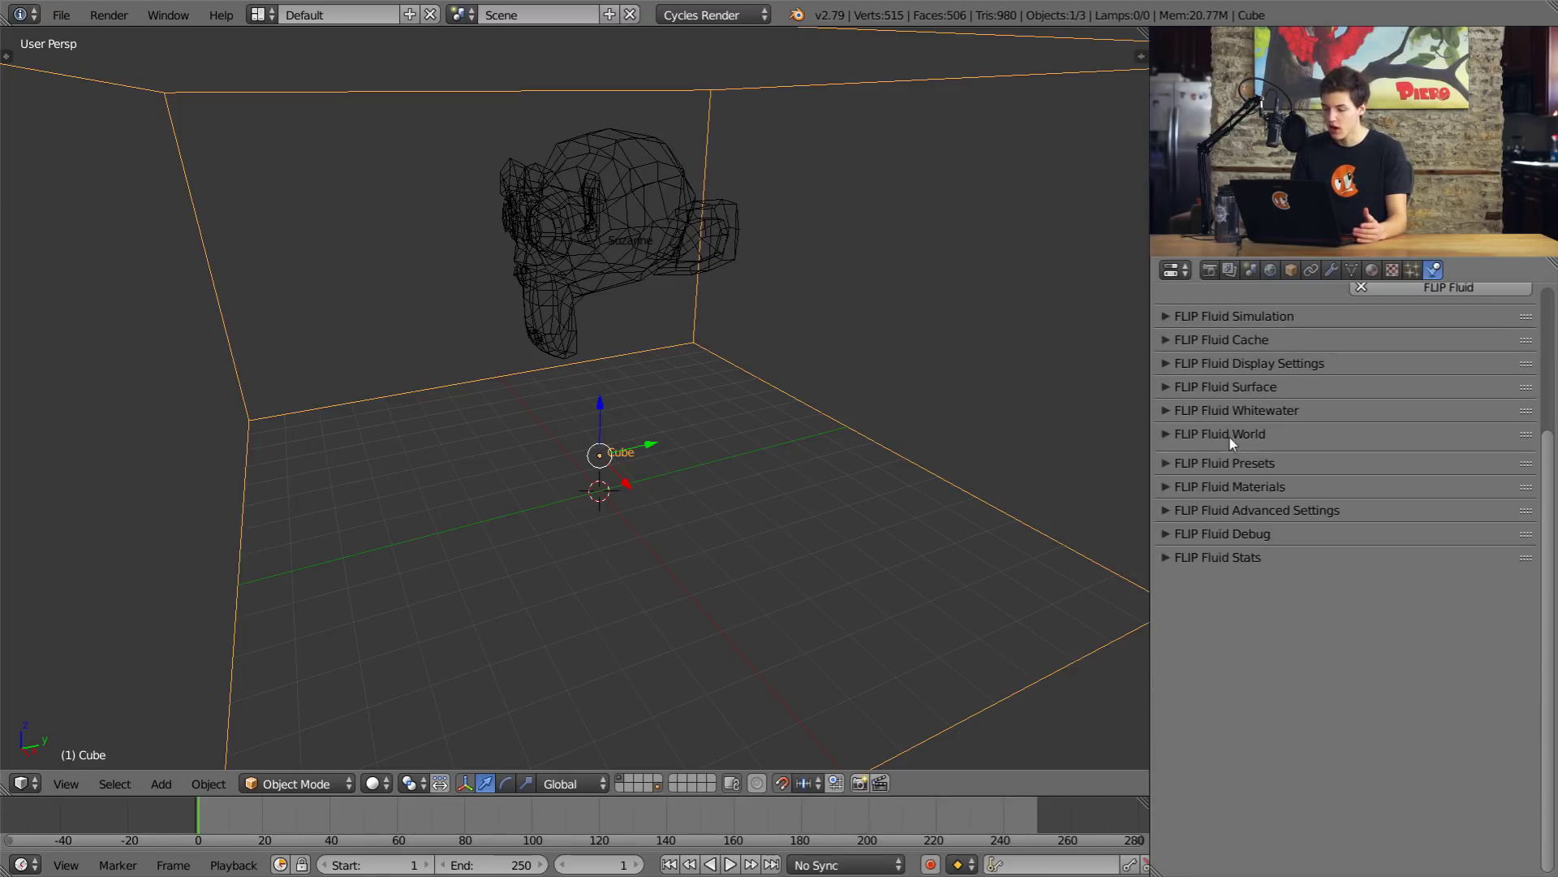
pyautogui.click(1248, 411)
pyautogui.click(1239, 440)
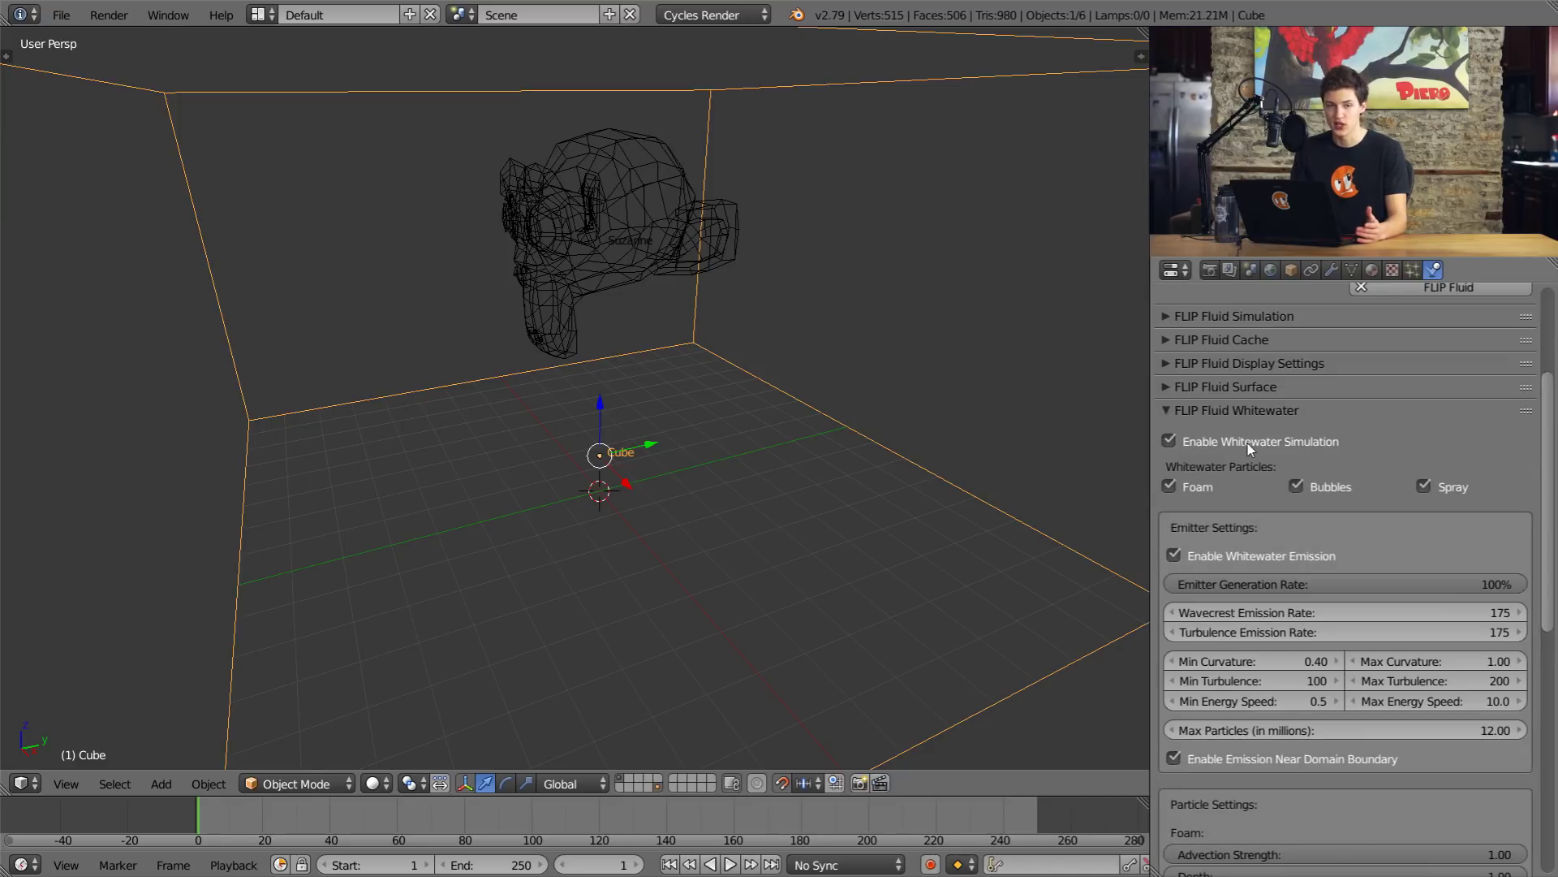
pyautogui.click(1249, 442)
pyautogui.click(1242, 411)
# Enable FLIP Fluid presets and add the Basic Whitewater preset to the stack.
pyautogui.click(1264, 458)
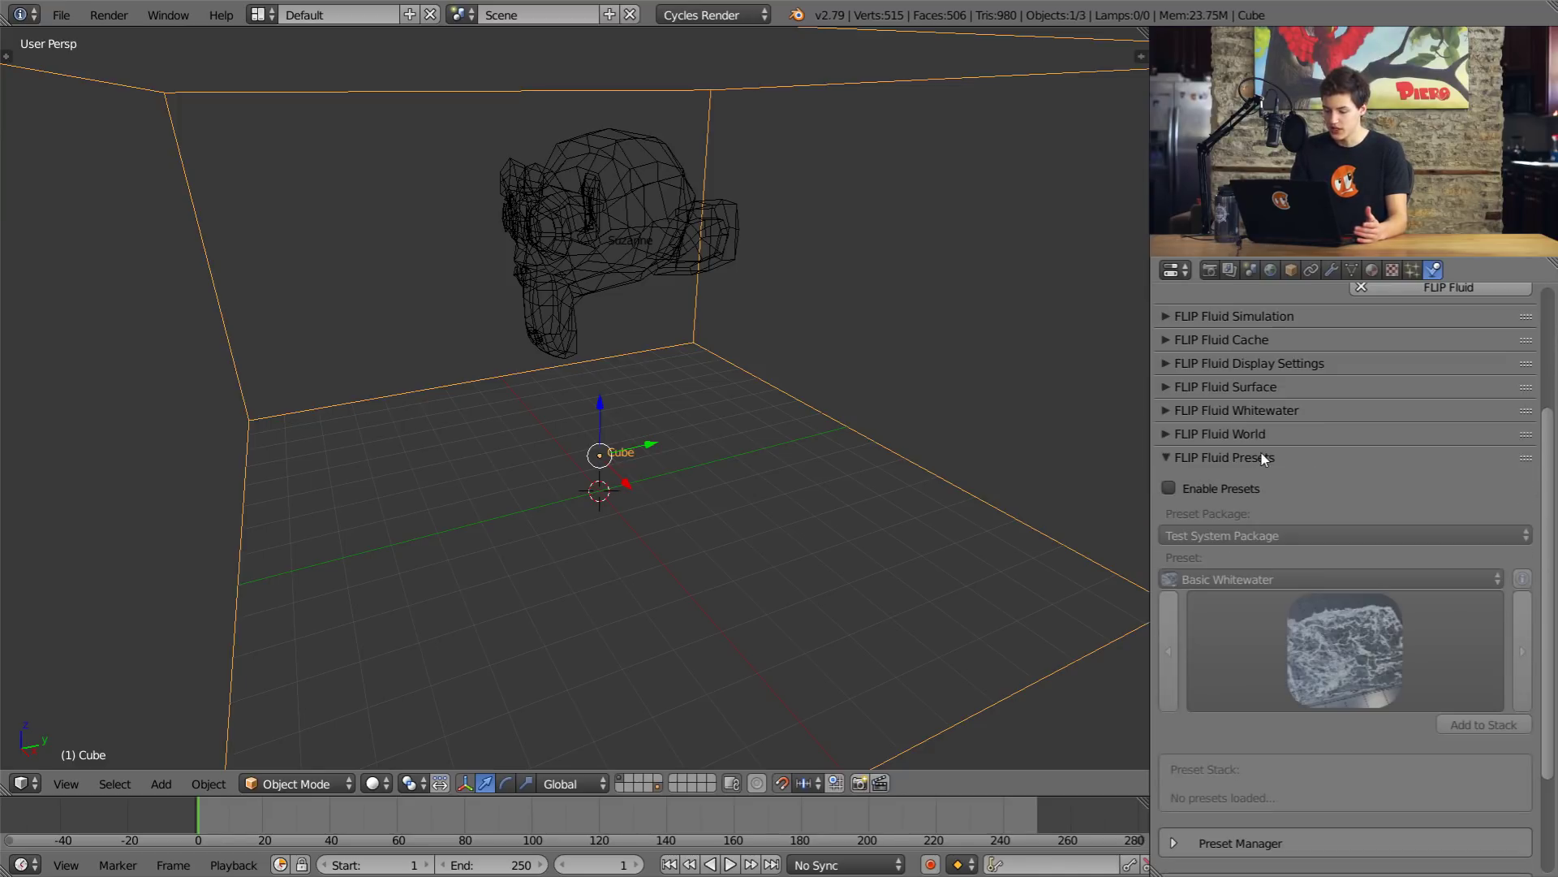
pyautogui.click(1211, 491)
pyautogui.click(1267, 578)
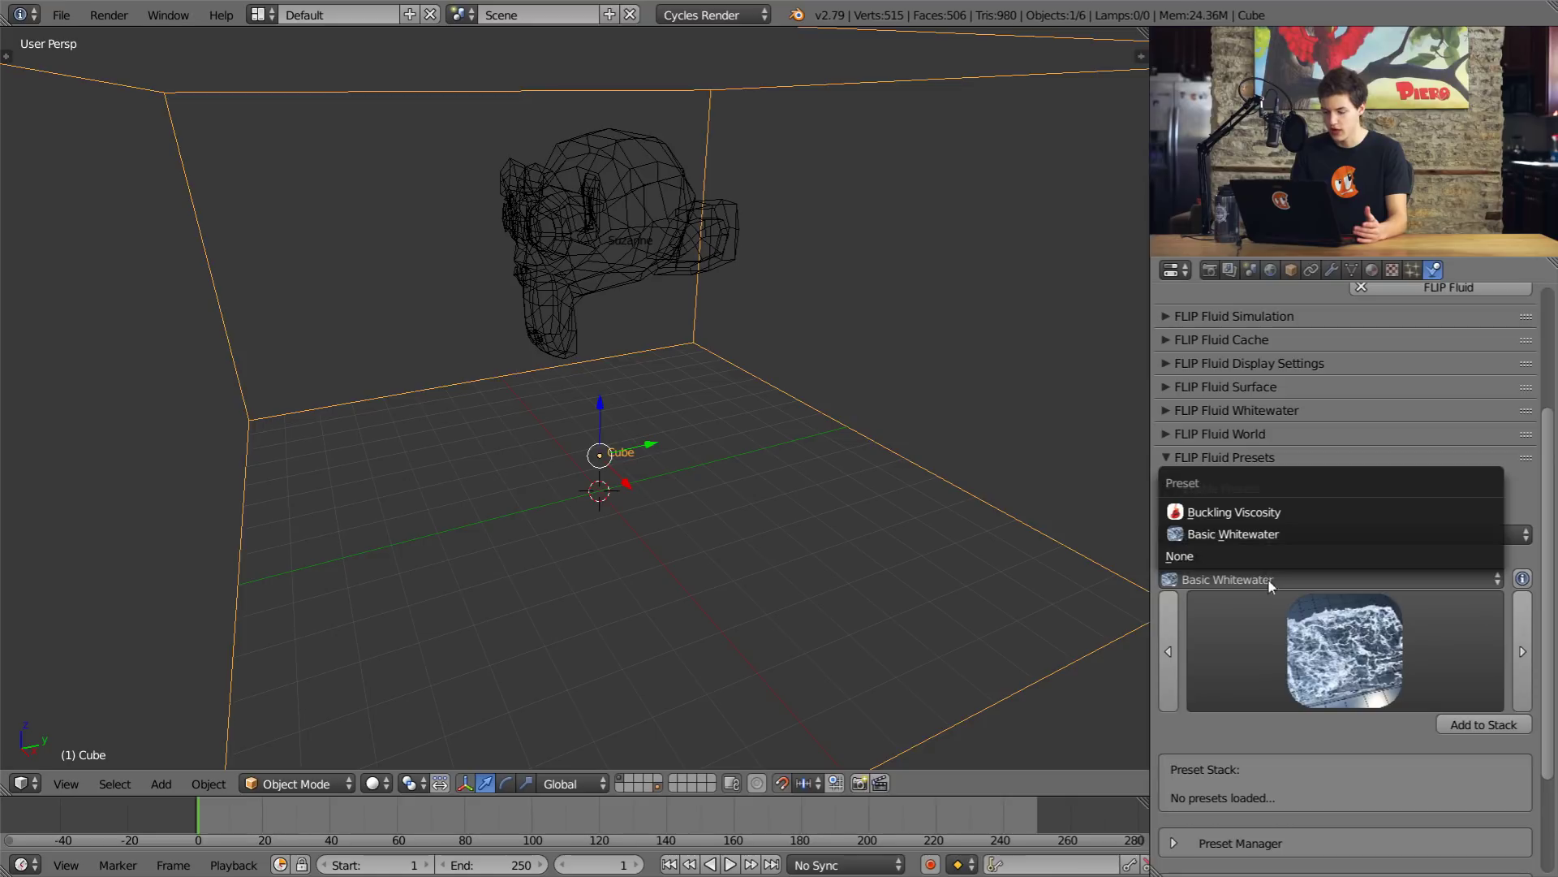
pyautogui.click(1265, 538)
pyautogui.scroll(-3, 1321, 471)
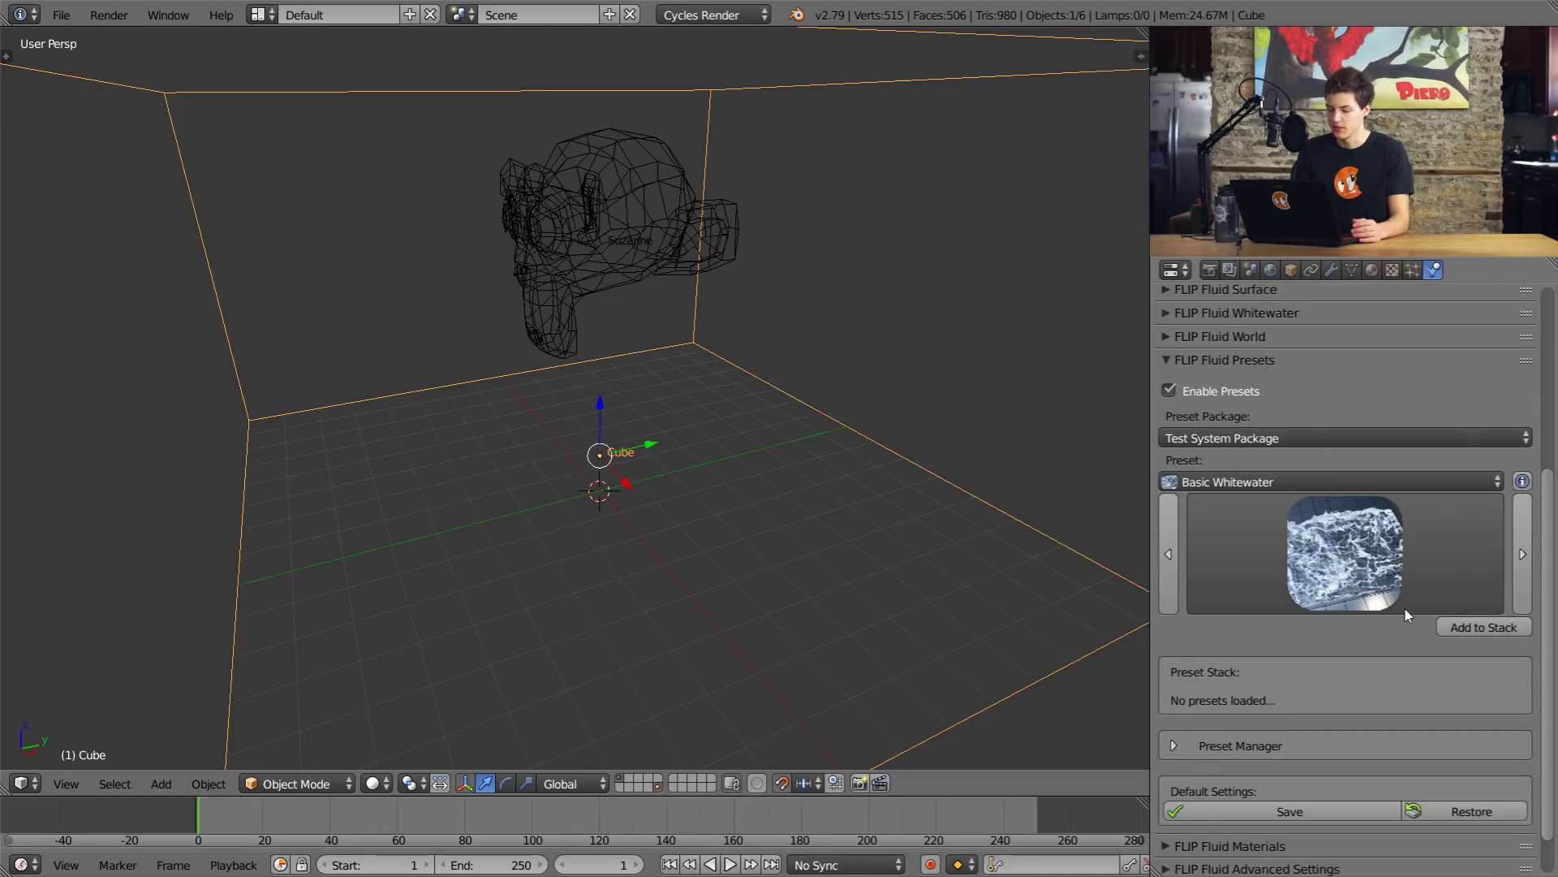
pyautogui.click(1476, 625)
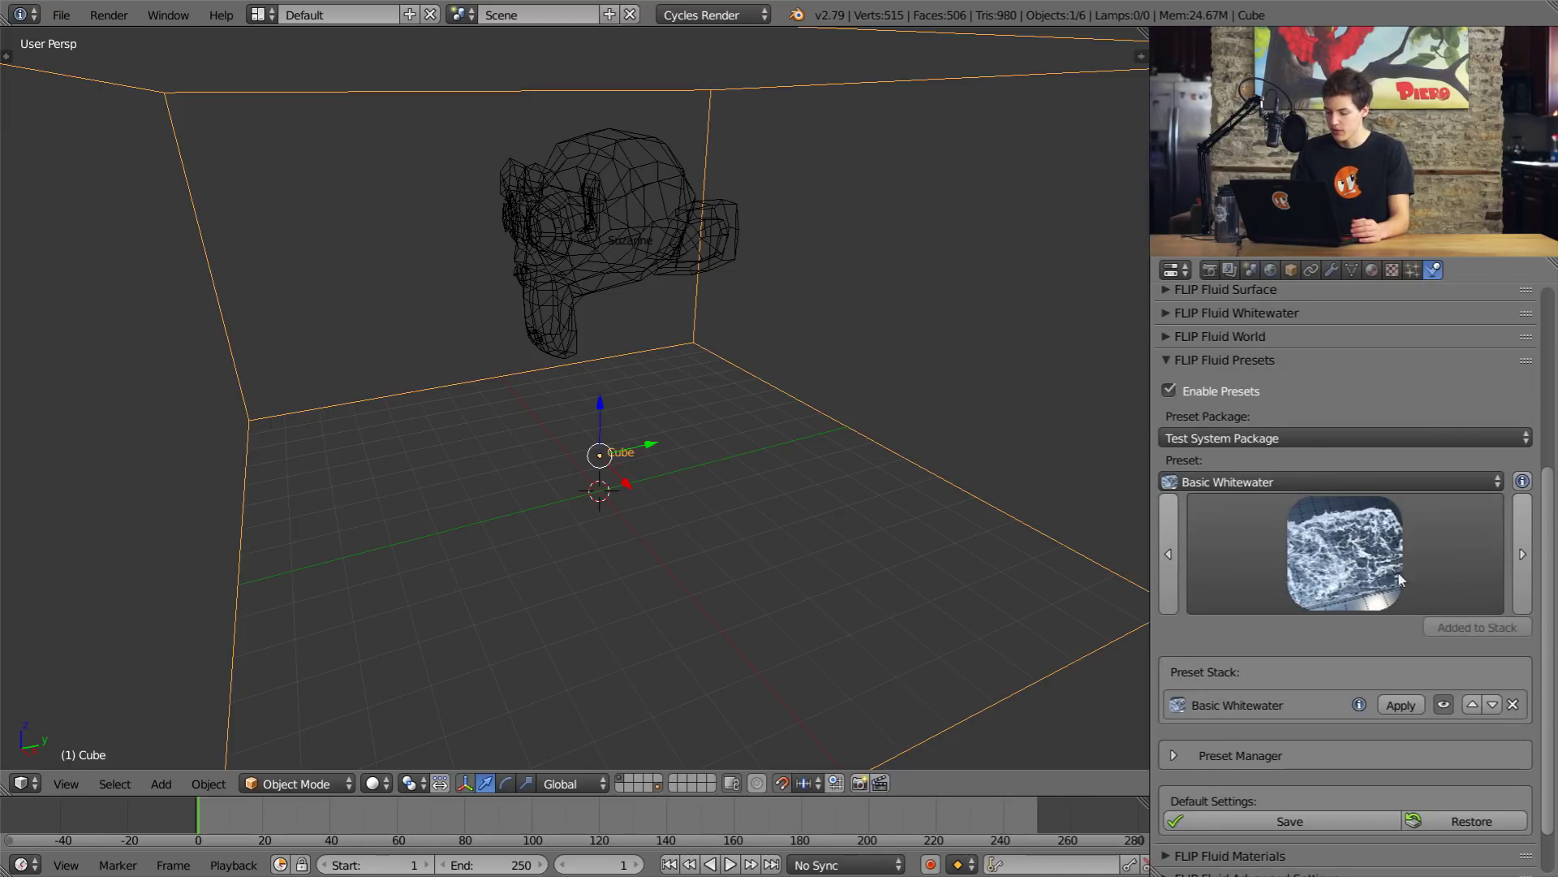
pyautogui.click(1209, 360)
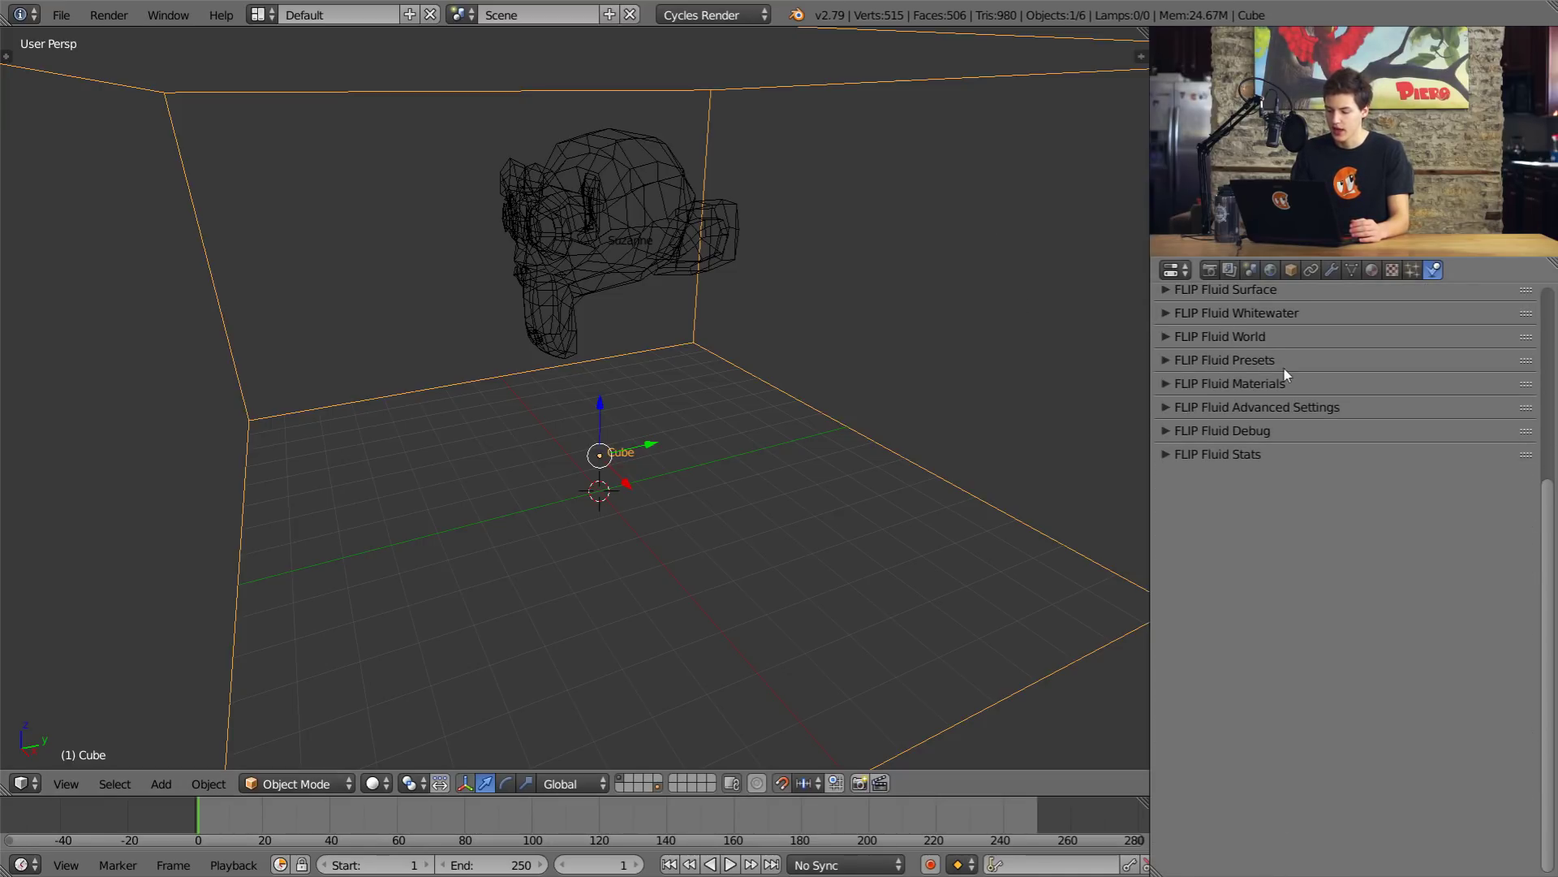
pyautogui.scroll(5, 1284, 369)
pyautogui.click(1234, 410)
# Start the bake with preview resolution 65 and briefly play the baked frames.
pyautogui.click(1321, 479)
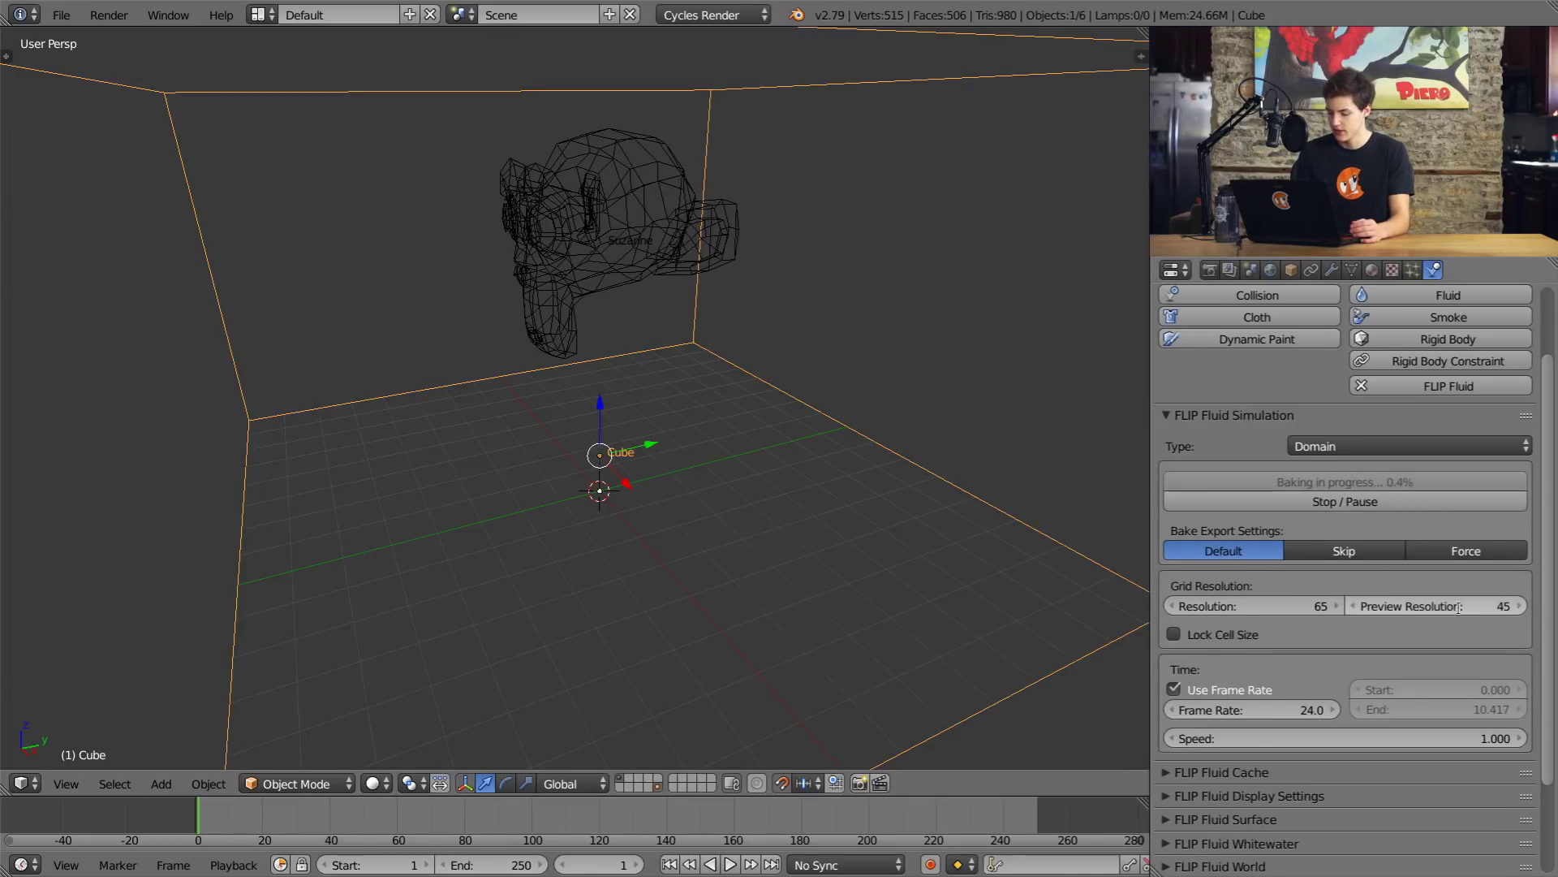
pyautogui.write('65')
pyautogui.press('Return')
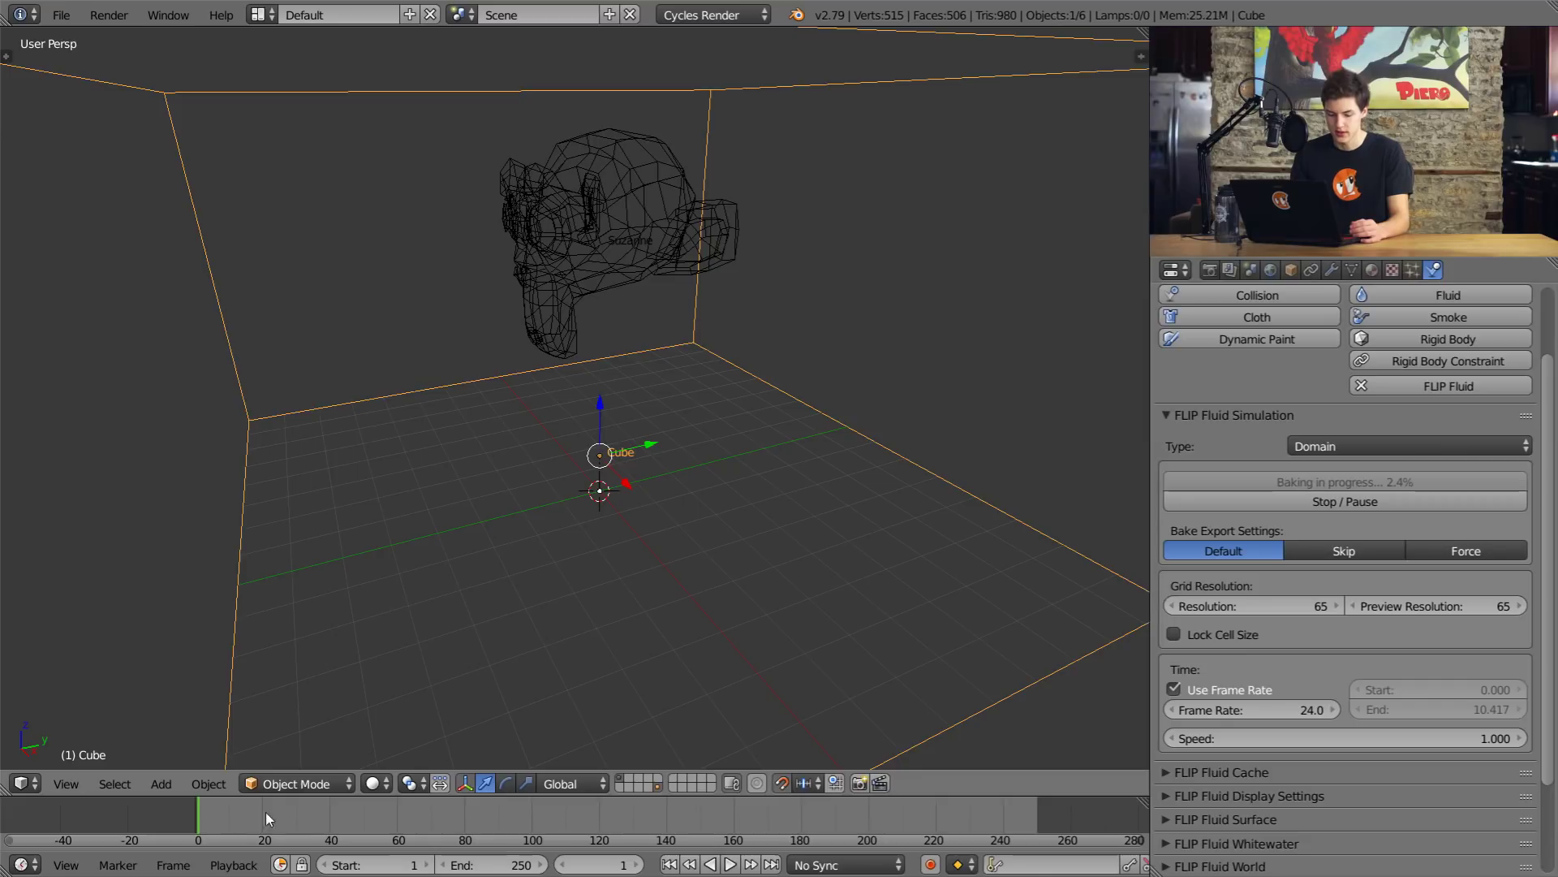
pyautogui.hotkey('alt', 'a')
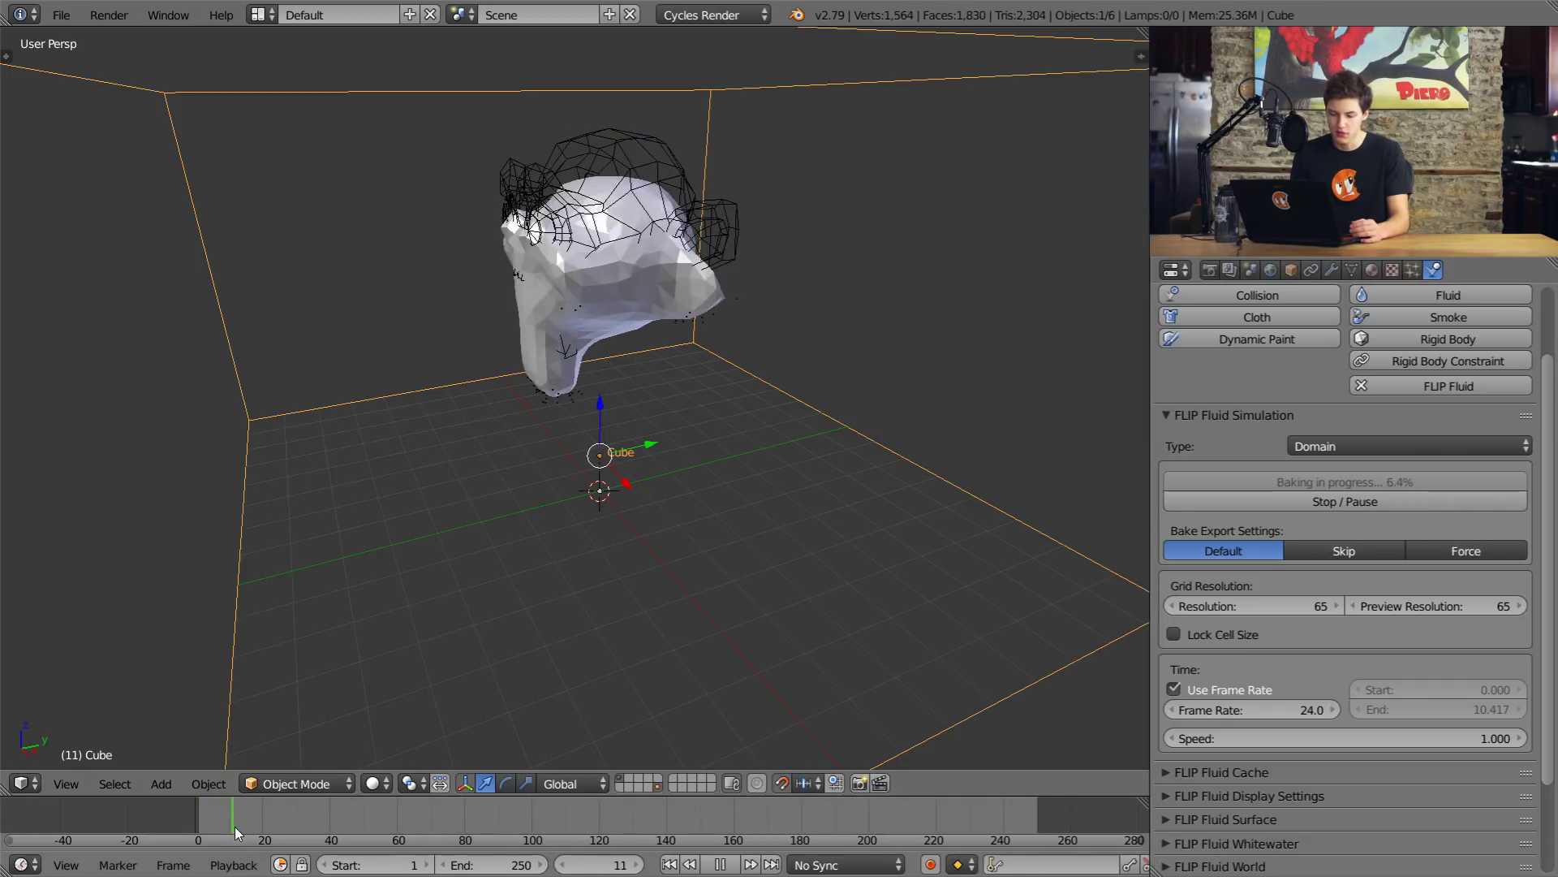
pyautogui.hotkey('alt', 'a')
# Orbit around the fluid and scrub the timeline to frame 32 to inspect the splash.
pyautogui.moveTo(562, 529); pyautogui.dragTo(597, 499, button='middle')
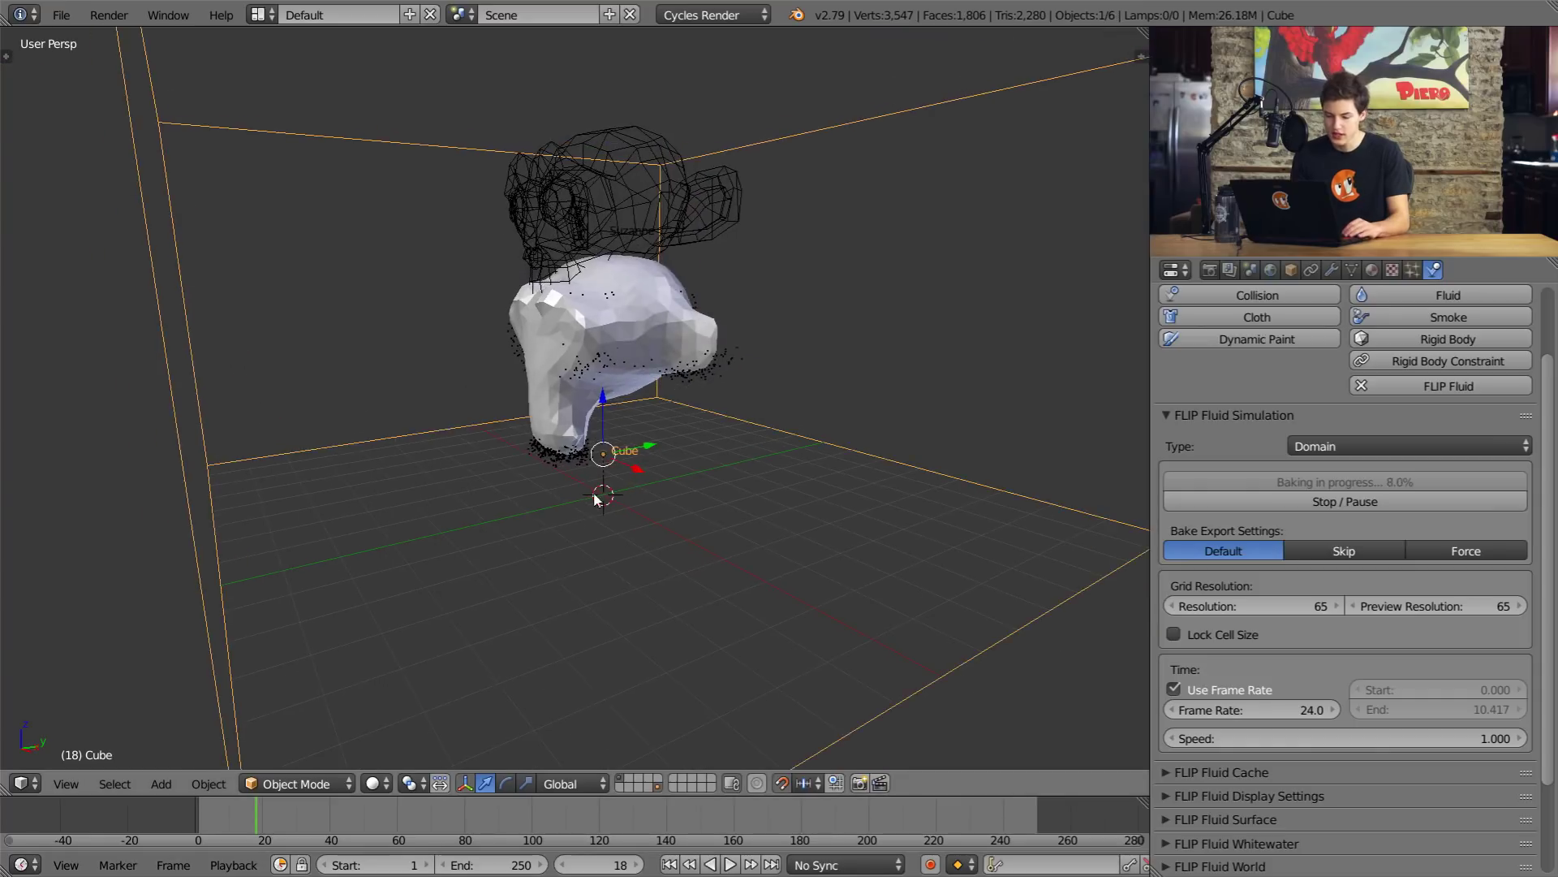
pyautogui.scroll(6, 597, 499)
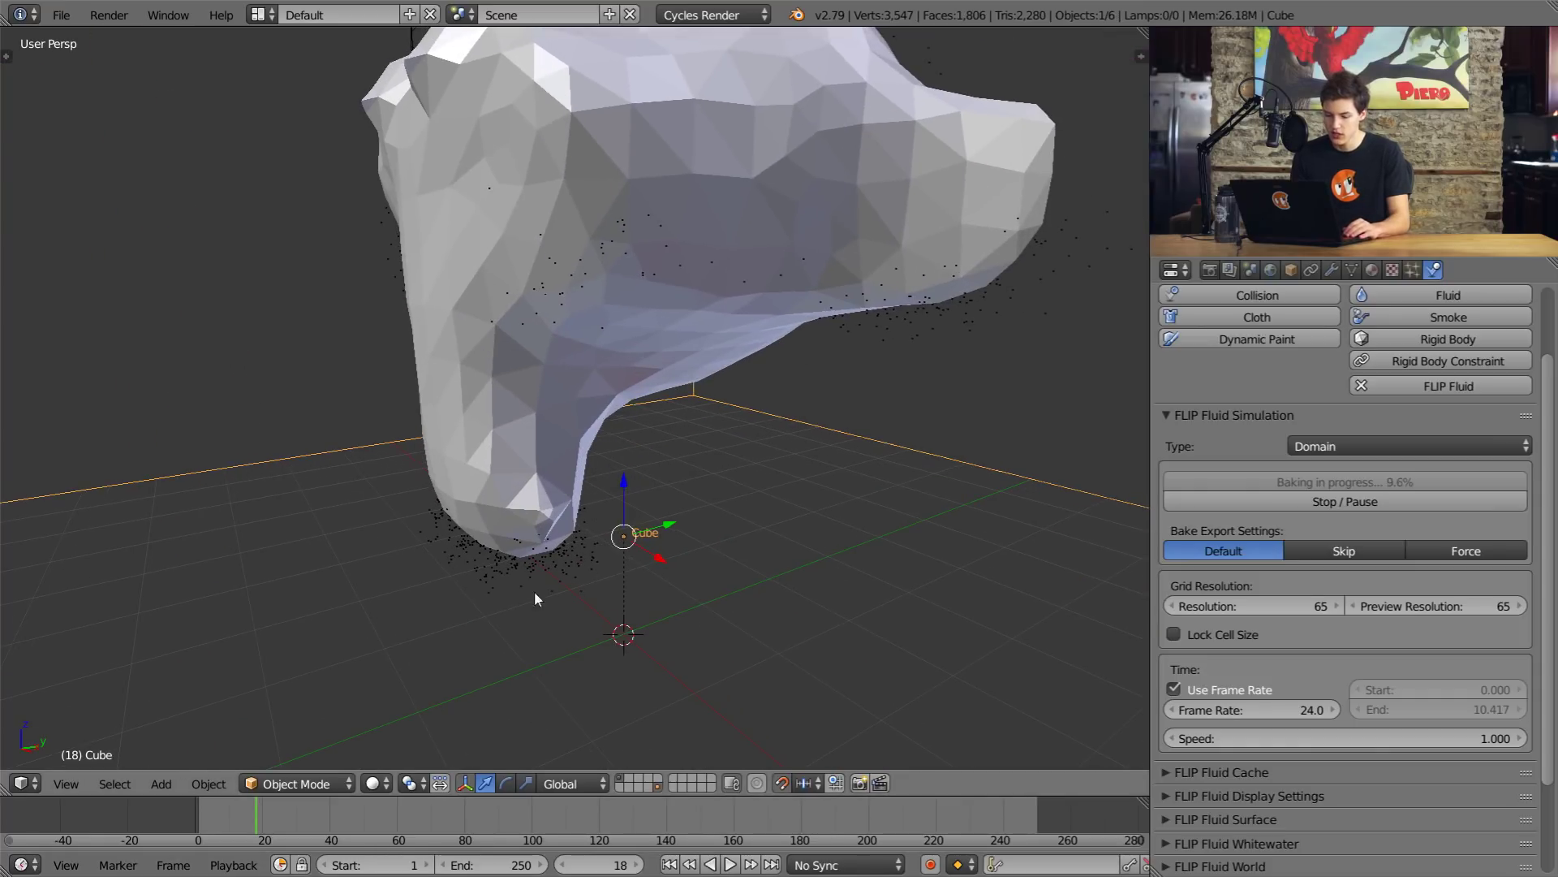
pyautogui.moveTo(534, 591); pyautogui.dragTo(741, 537, button='middle')
pyautogui.scroll(-3, 739, 519)
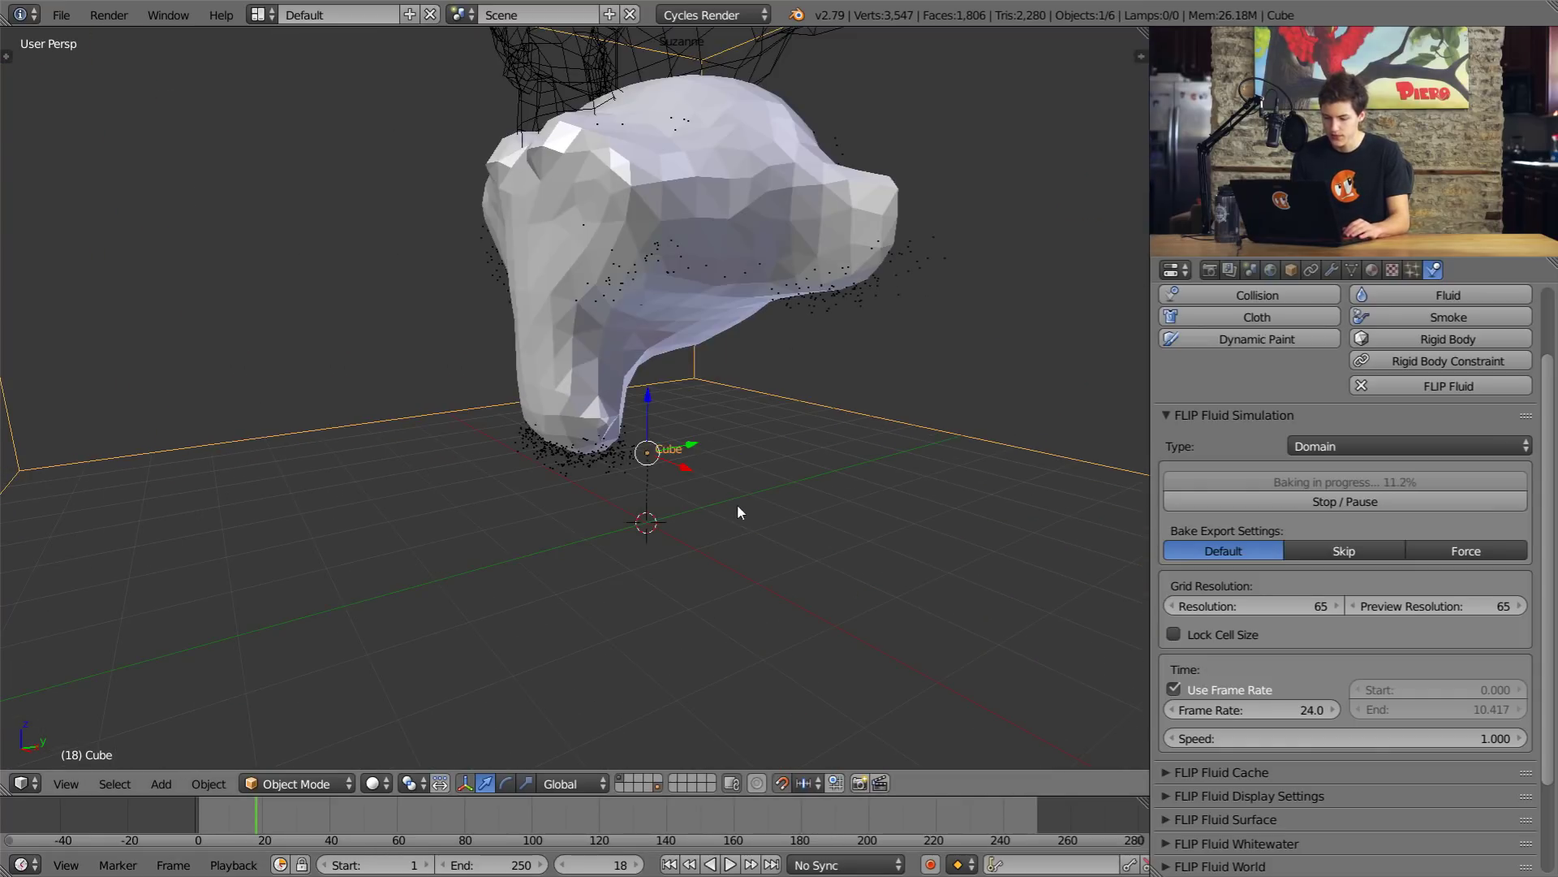
pyautogui.scroll(-4, 737, 504)
pyautogui.moveTo(257, 798); pyautogui.dragTo(300, 811)
pyautogui.moveTo(339, 767); pyautogui.dragTo(522, 613, button='middle')
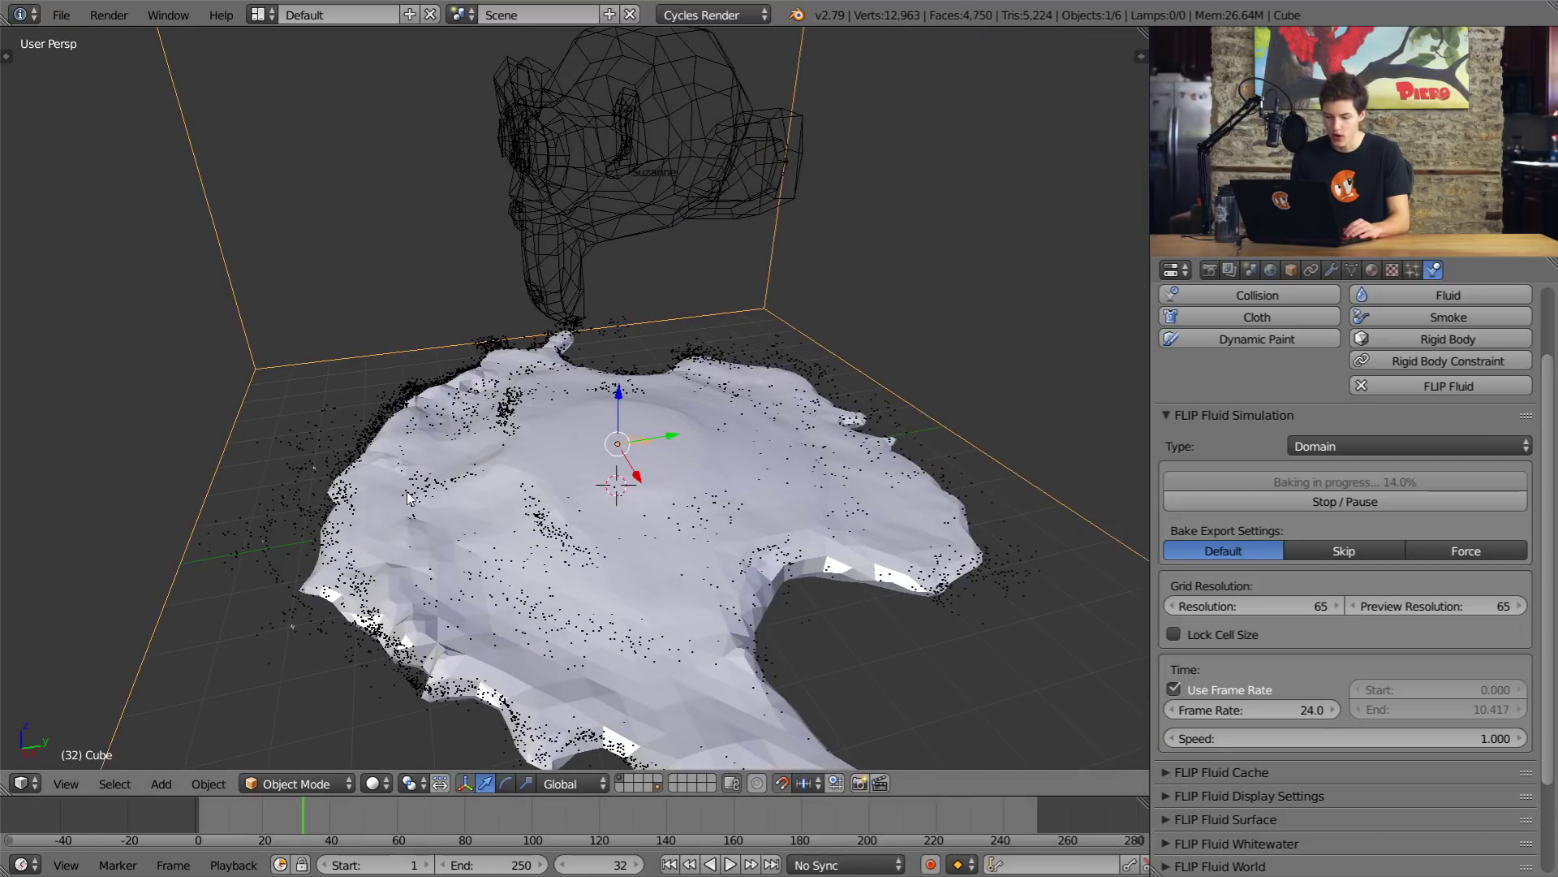
pyautogui.scroll(-2, 408, 498)
pyautogui.scroll(-5, 487, 568)
pyautogui.moveTo(268, 811); pyautogui.dragTo(373, 841)
# Stop the bake partway and replay the splash from the start.
pyautogui.click(1301, 578)
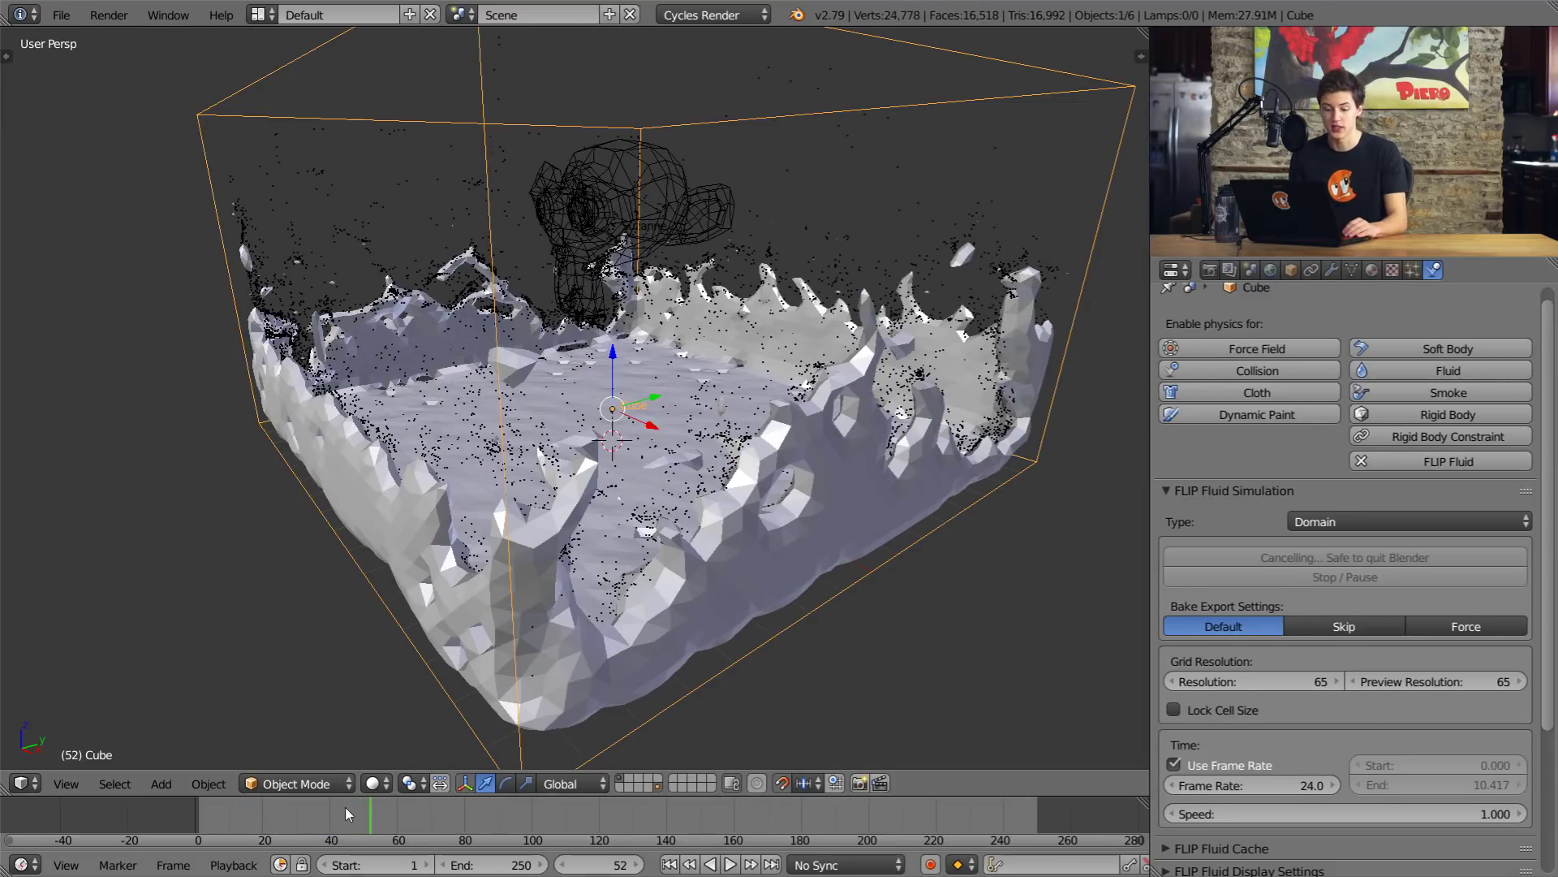
pyautogui.moveTo(357, 822); pyautogui.dragTo(148, 839)
pyautogui.hotkey('alt', 'a')
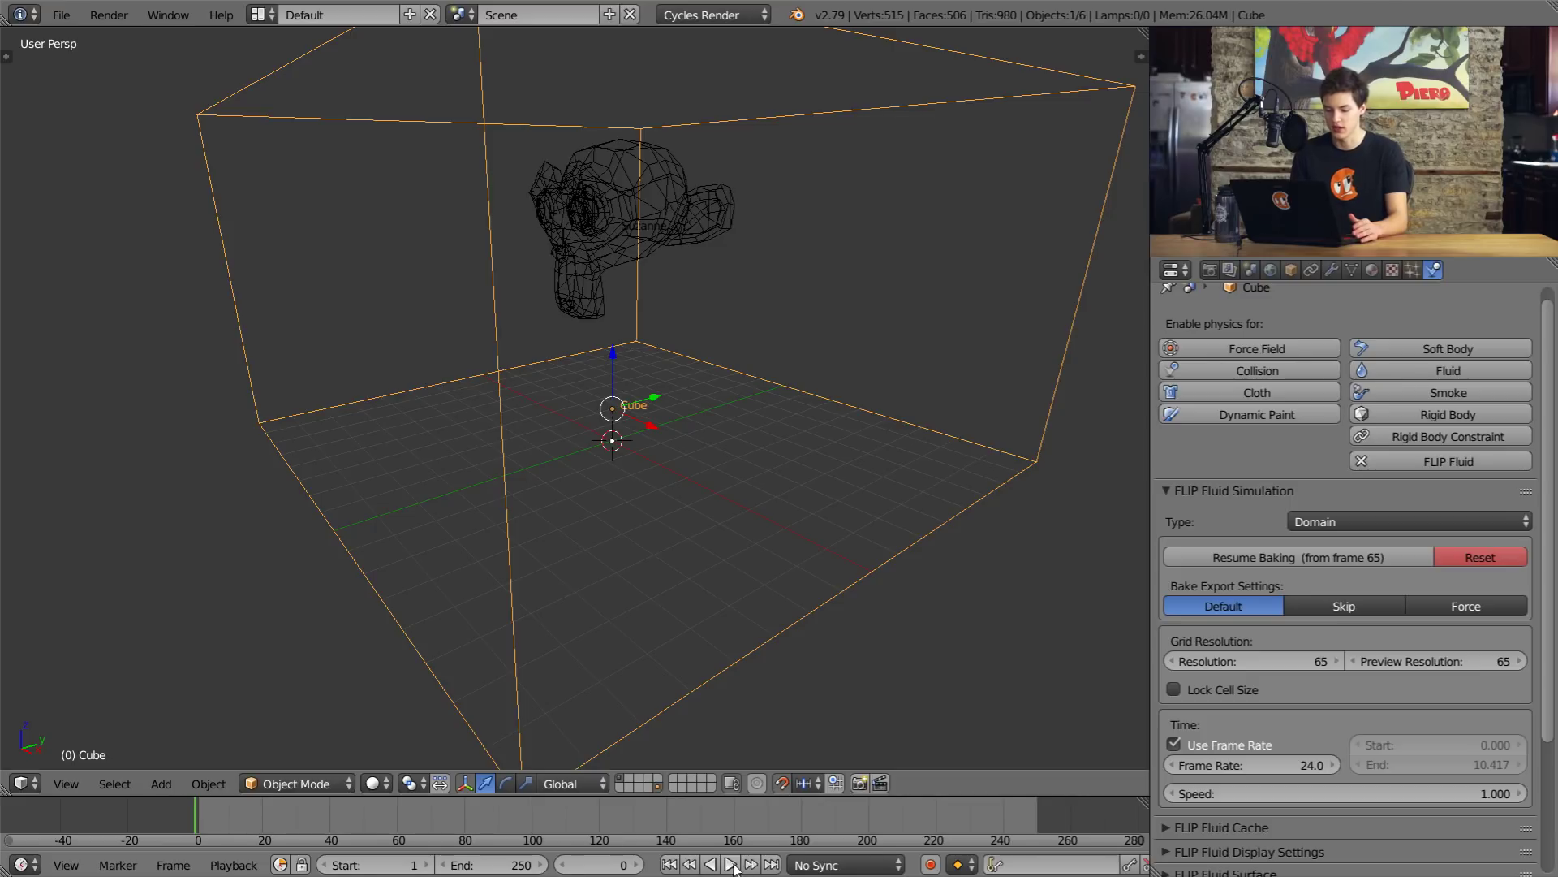
pyautogui.click(731, 864)
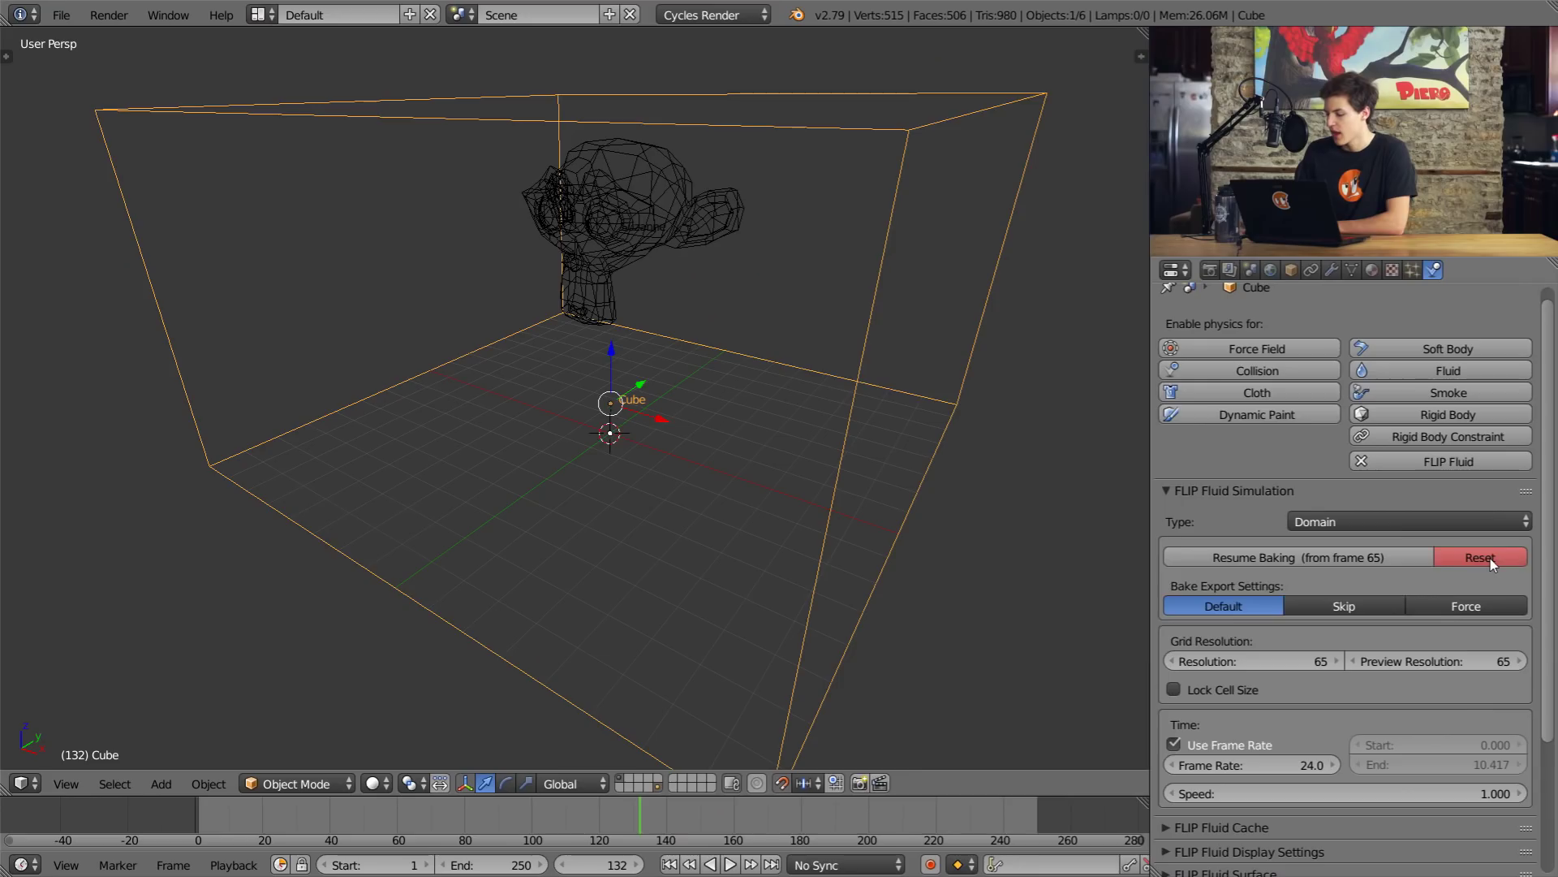
# Reset the existing fluid bake to clear its cached frames.
pyautogui.click(1480, 555)
# Confirm the bake reset, reselect the domain Cube and enable viscosity in FLIP Fluid World.
pyautogui.click(1461, 568)
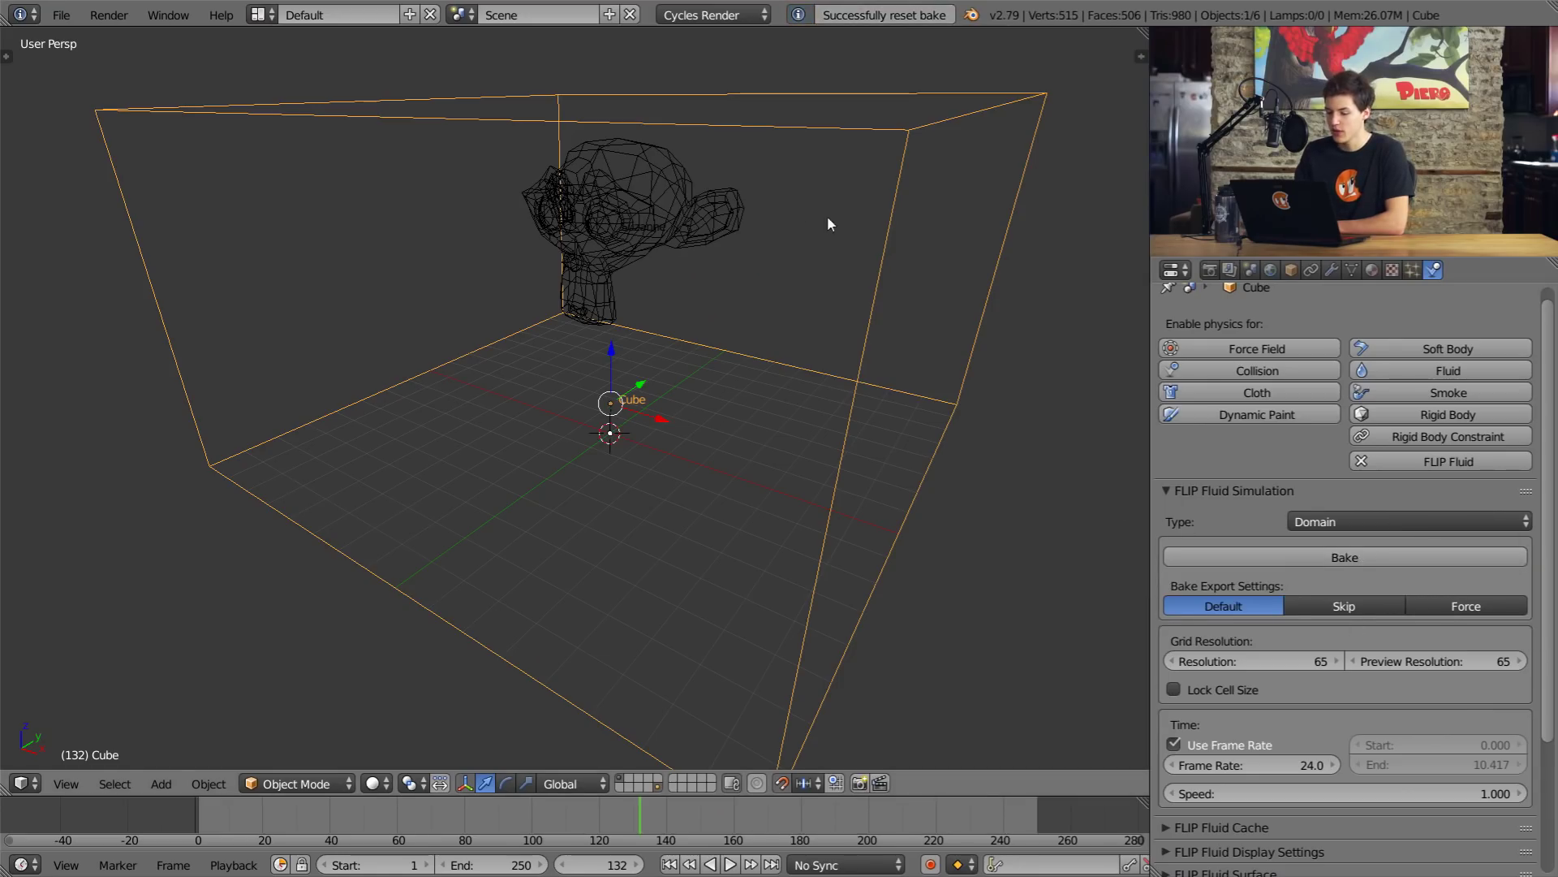
pyautogui.rightClick(738, 213)
pyautogui.rightClick(912, 140)
pyautogui.scroll(-5, 1282, 610)
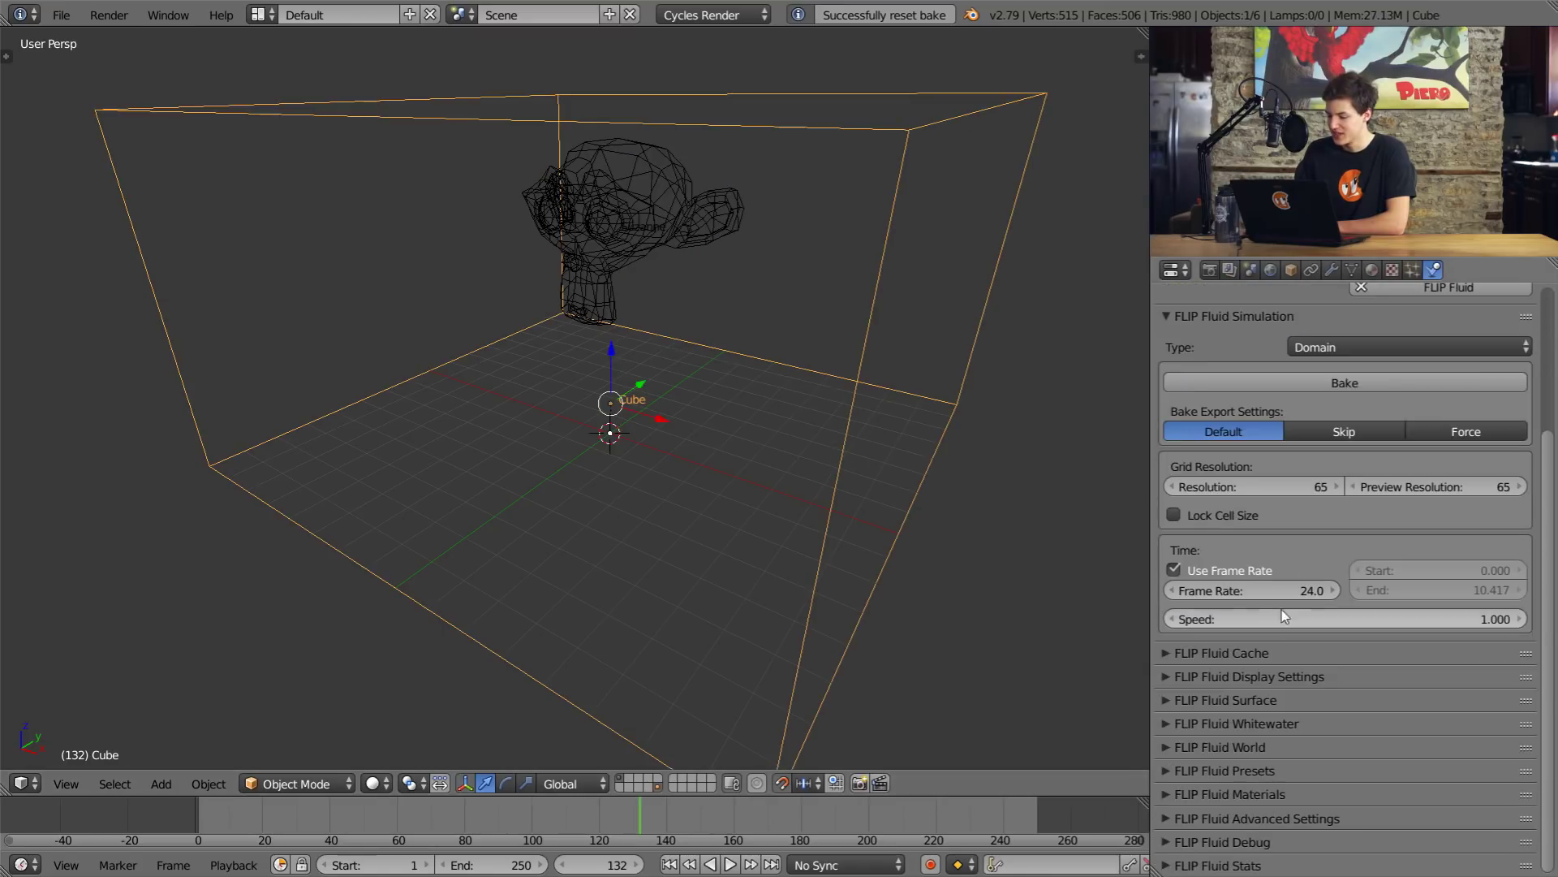
pyautogui.click(1214, 318)
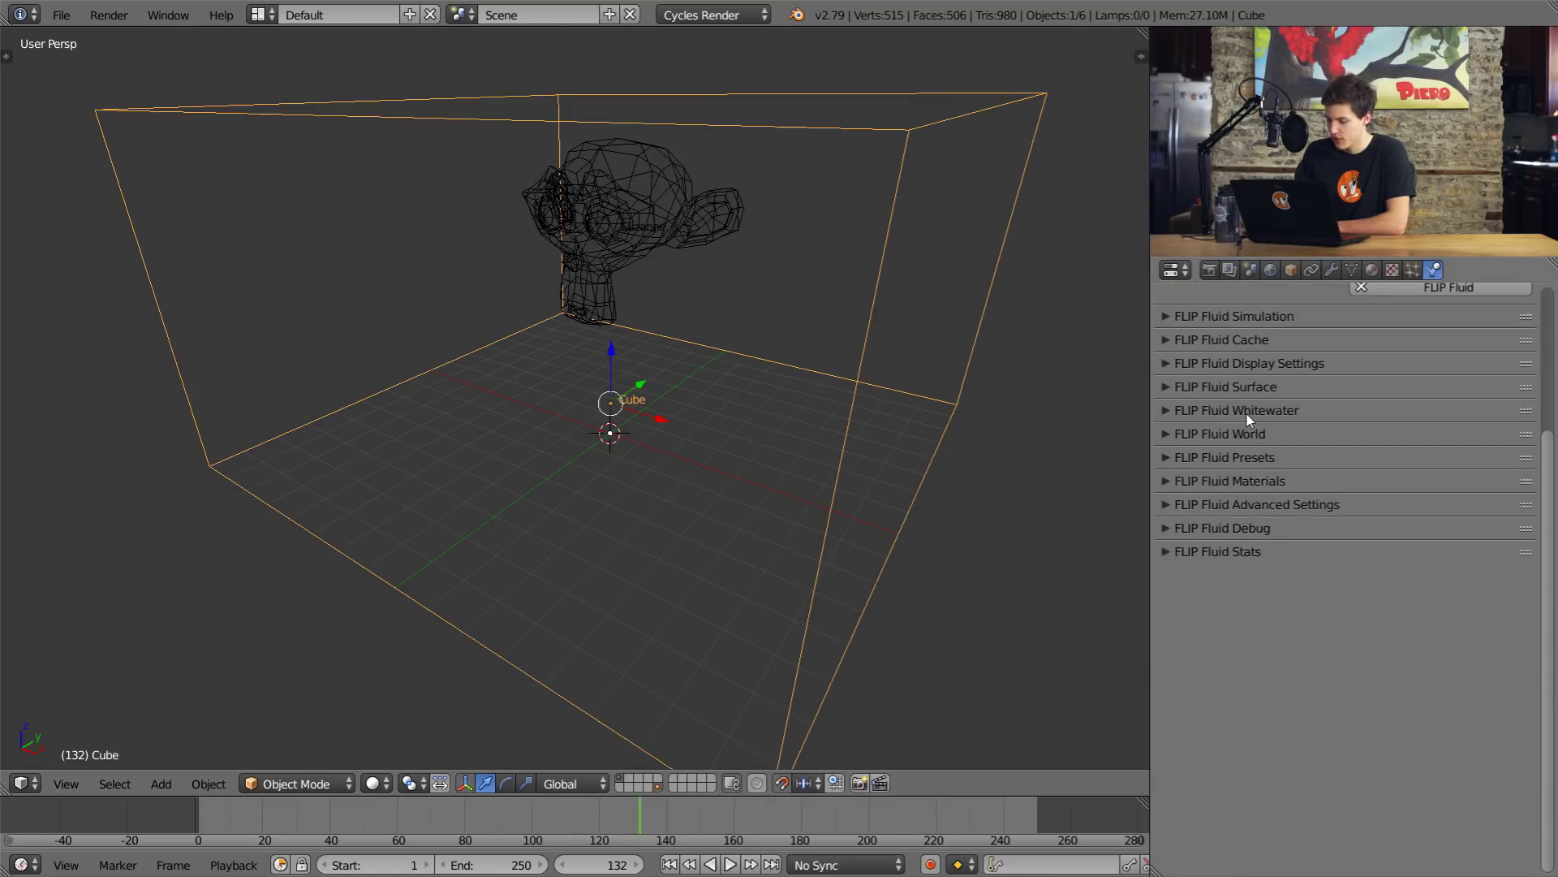
pyautogui.click(1226, 434)
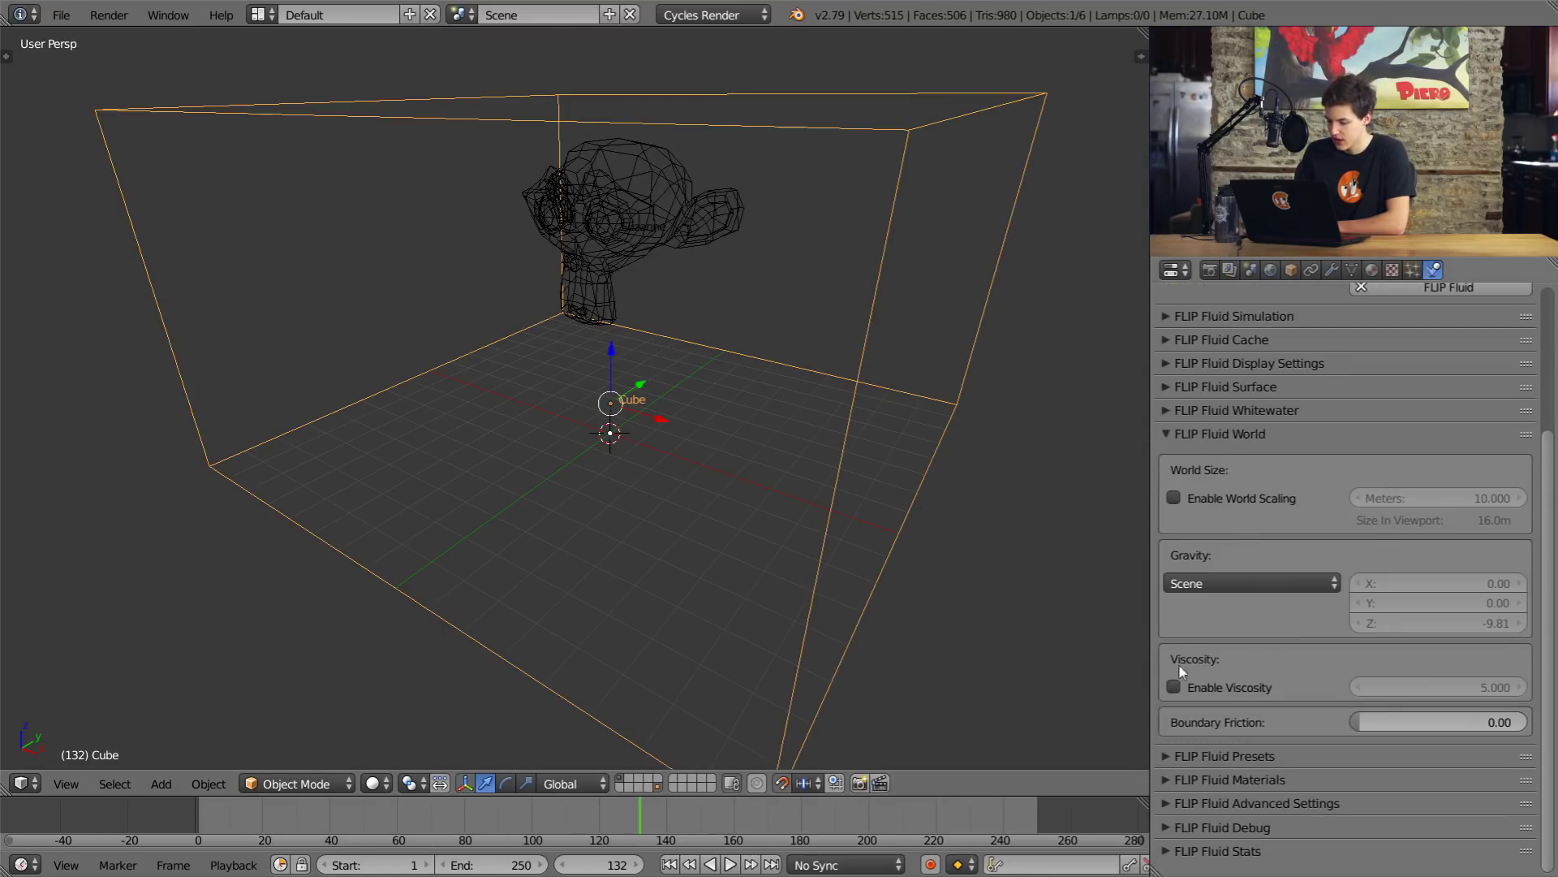
pyautogui.click(1174, 686)
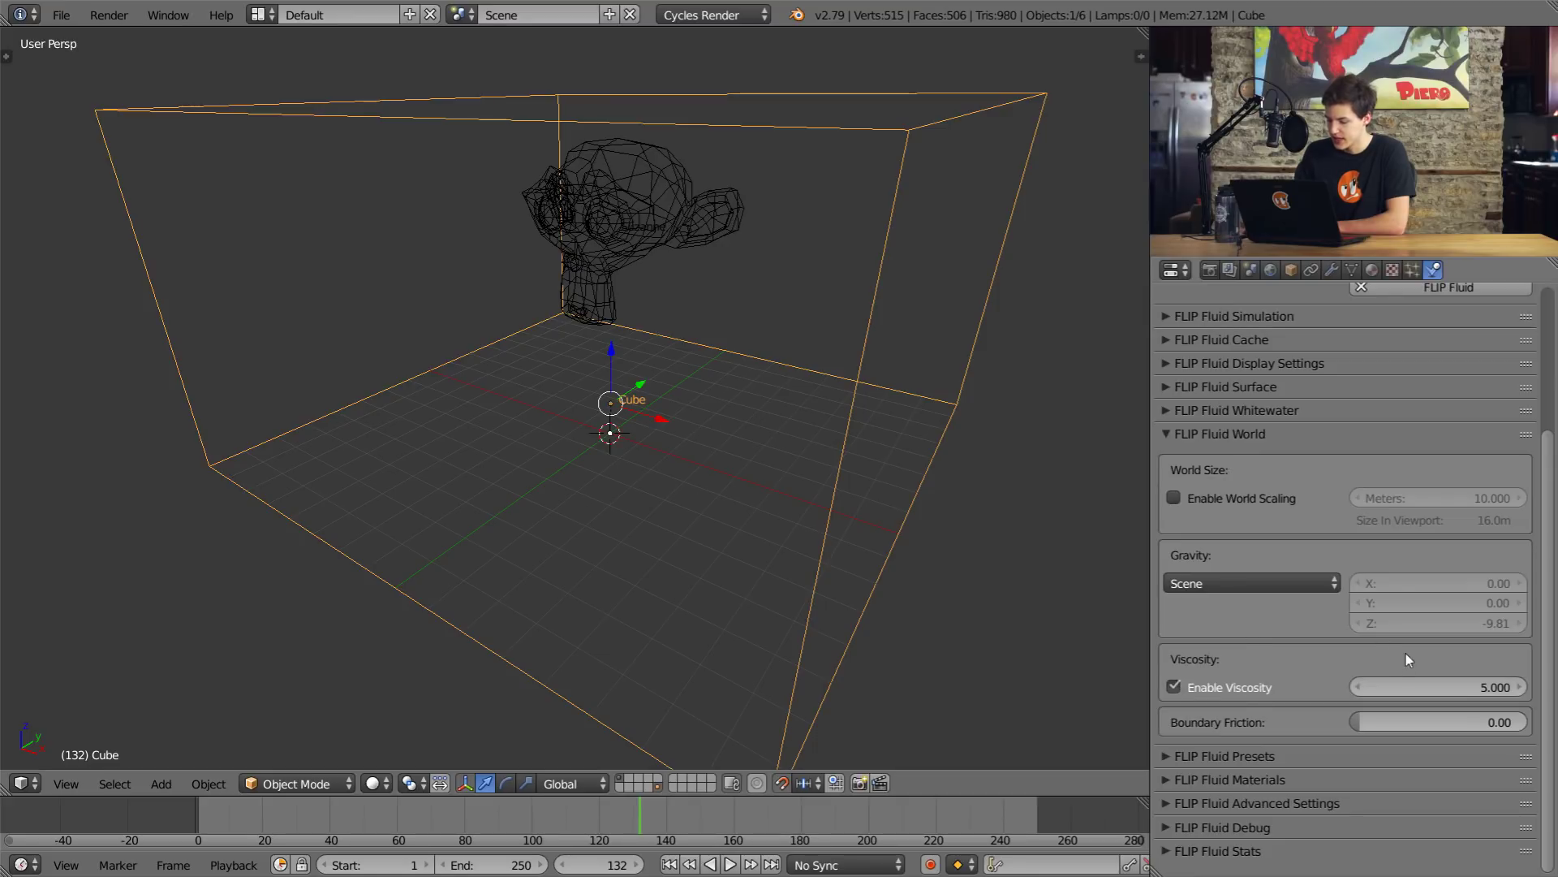
pyautogui.click(1213, 433)
# Turn off whitewater simulation on the domain.
pyautogui.click(1210, 411)
pyautogui.click(1176, 441)
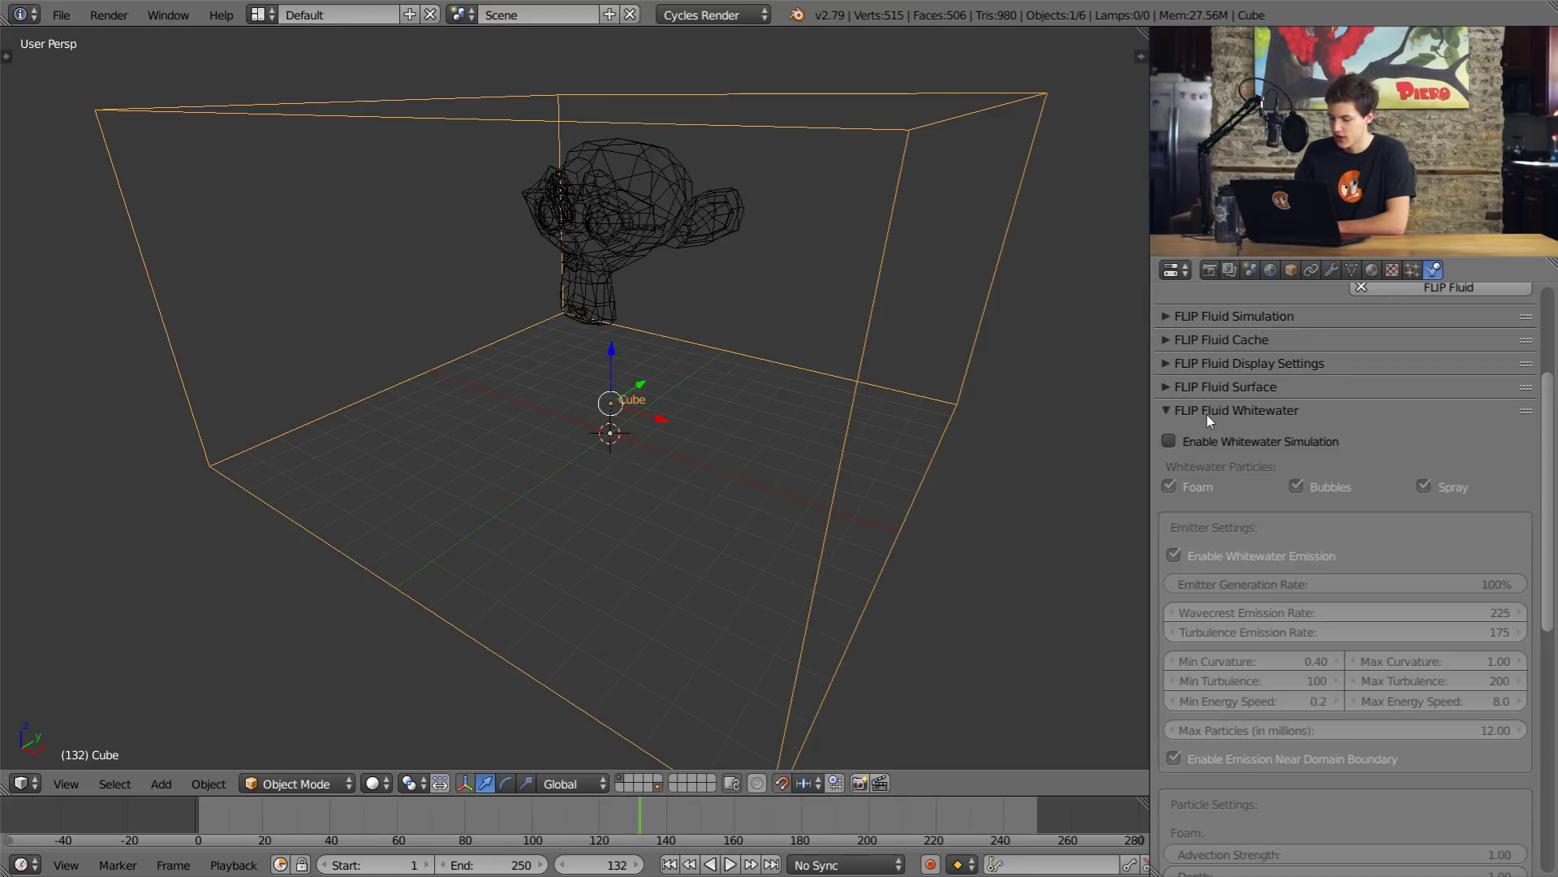
pyautogui.click(1207, 414)
pyautogui.click(1238, 484)
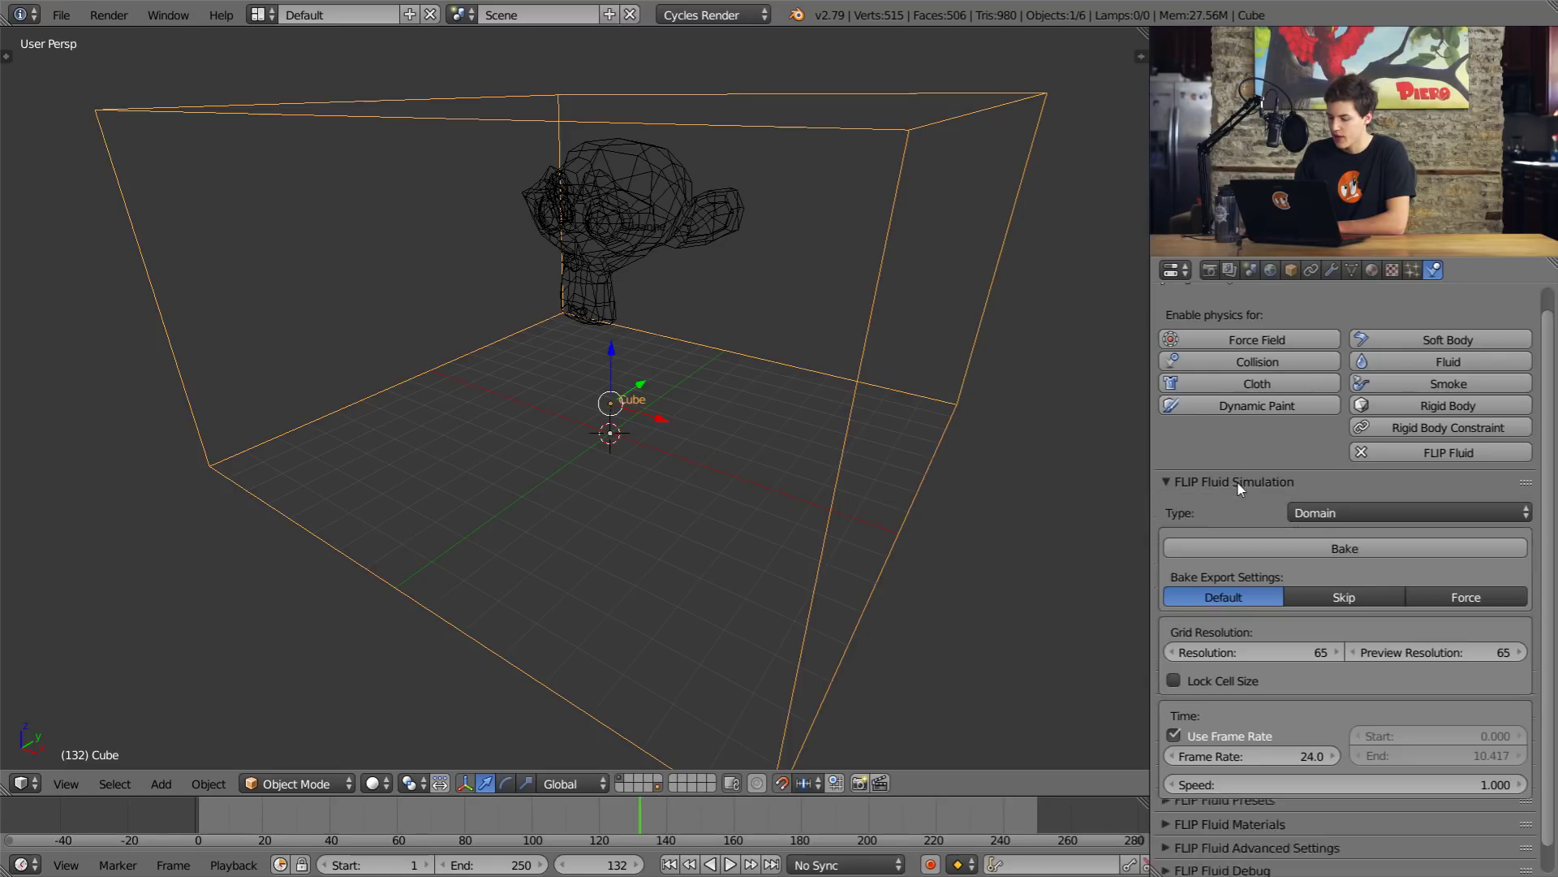
# Bake the viscous simulation and play it back from frame 1, replaying early frames.
pyautogui.click(1310, 547)
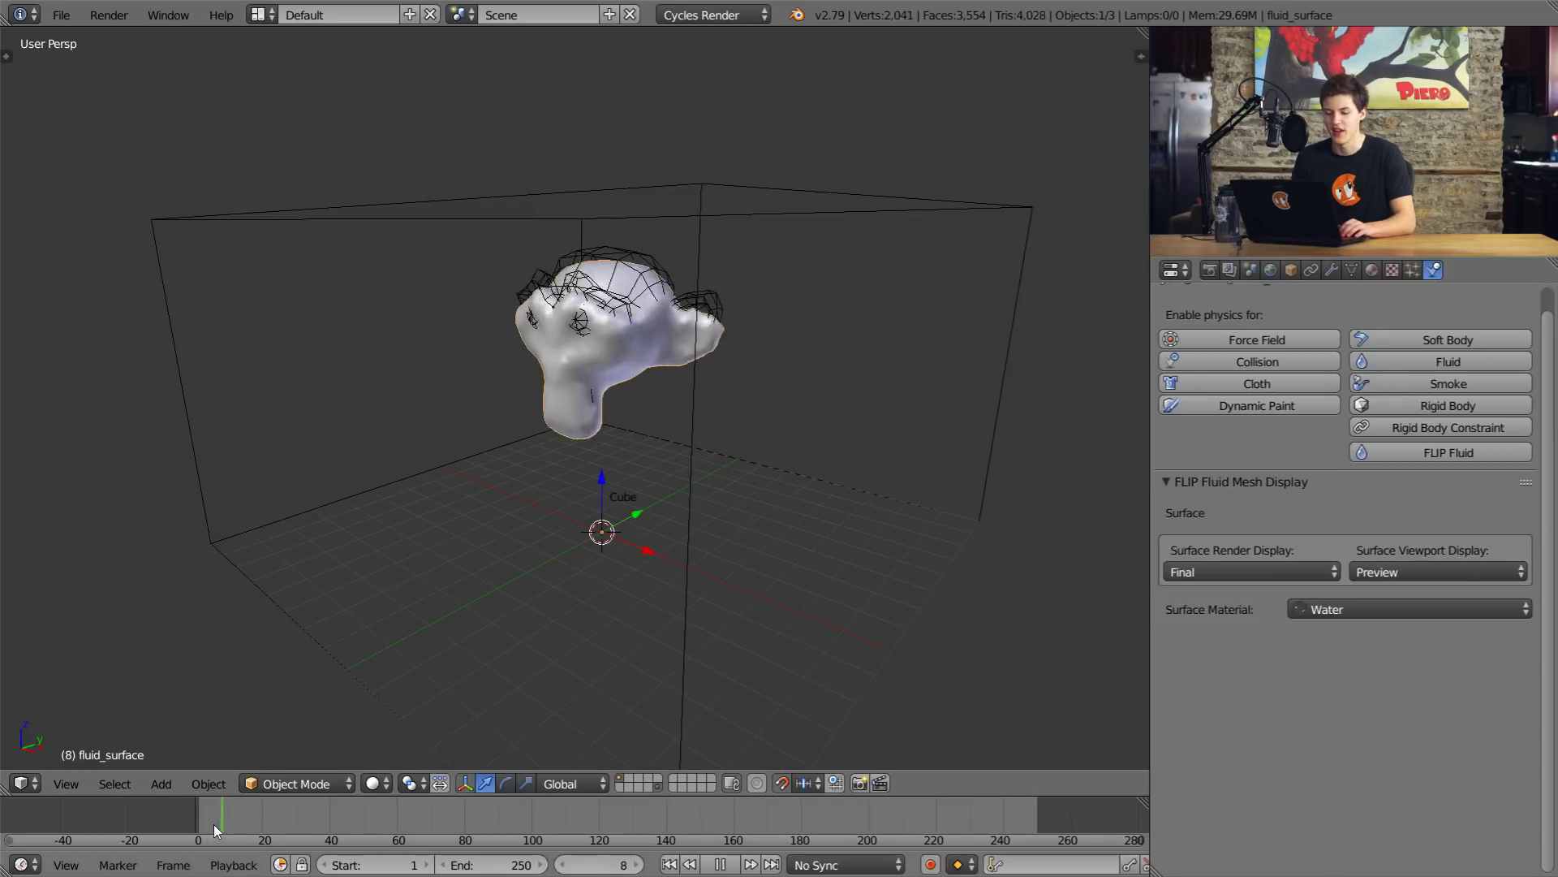
pyautogui.click(198, 810)
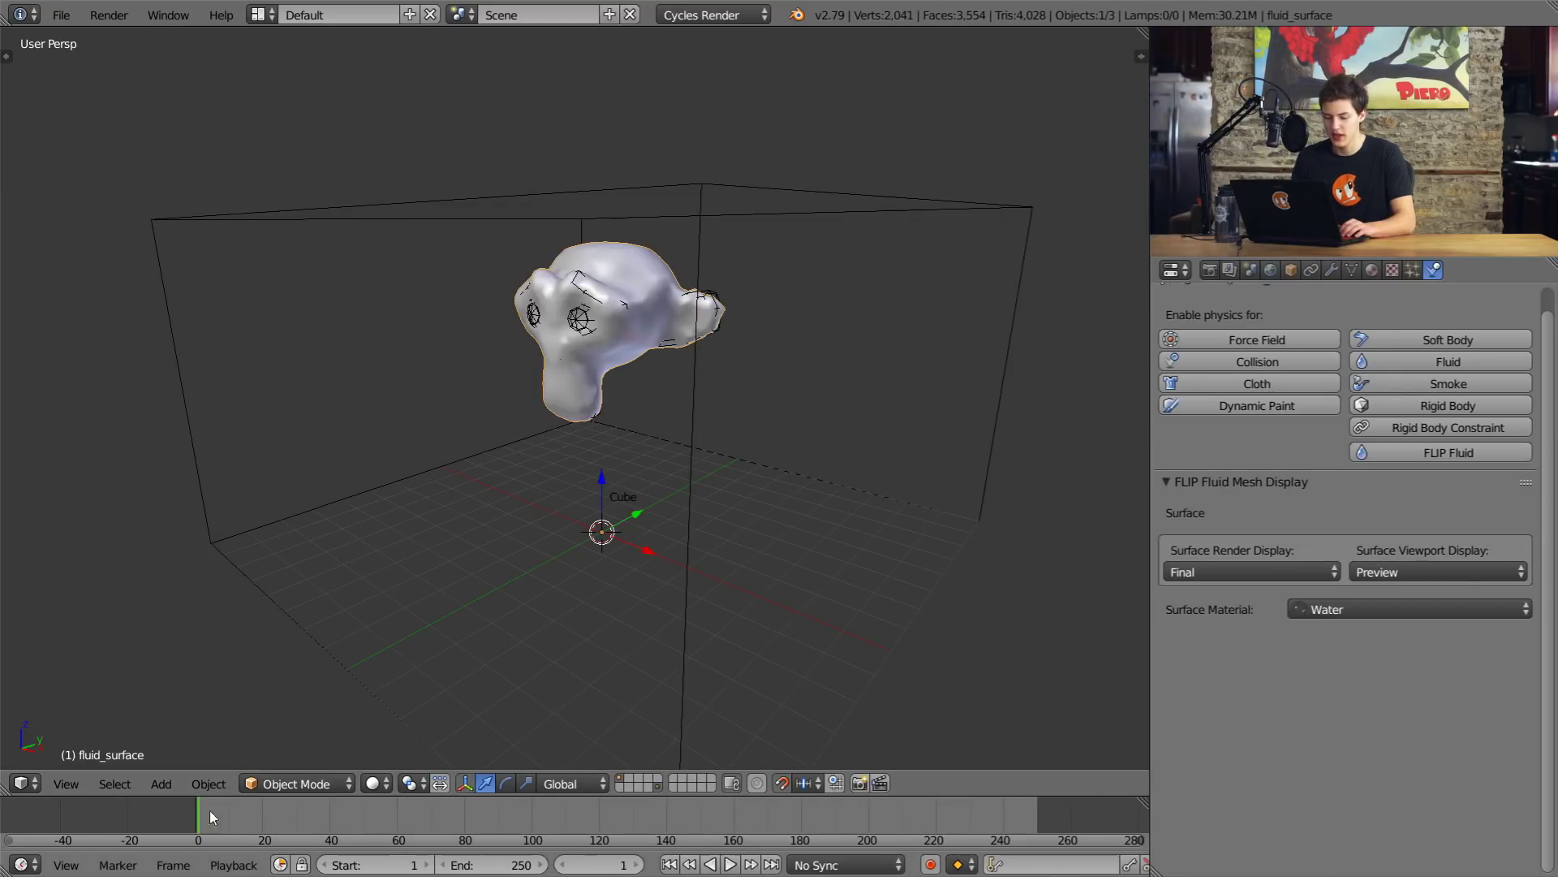
pyautogui.click(731, 864)
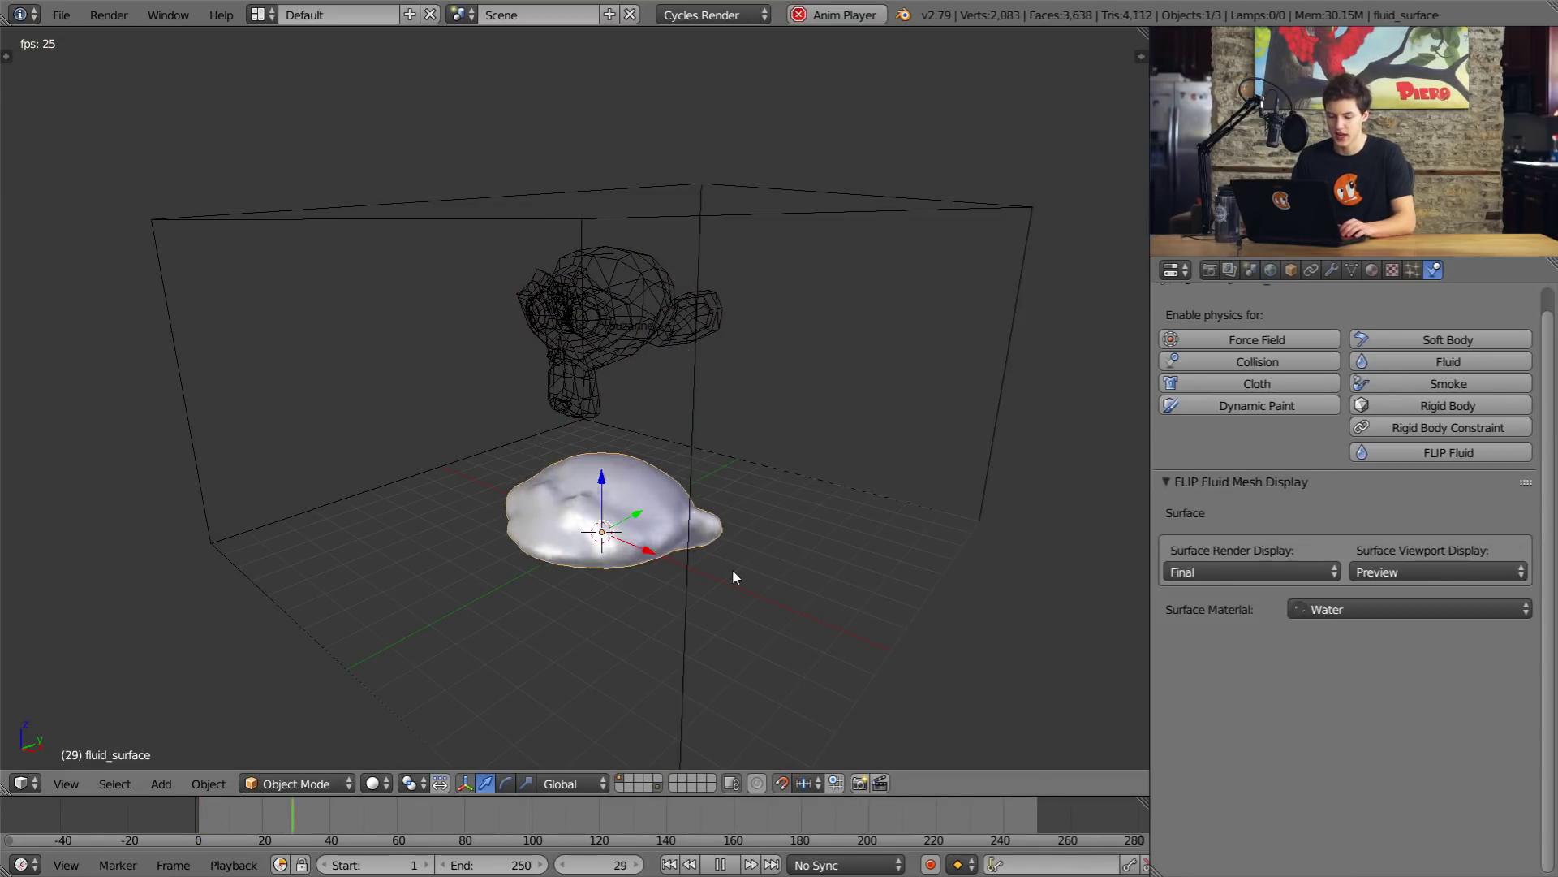
pyautogui.scroll(3, 742, 551)
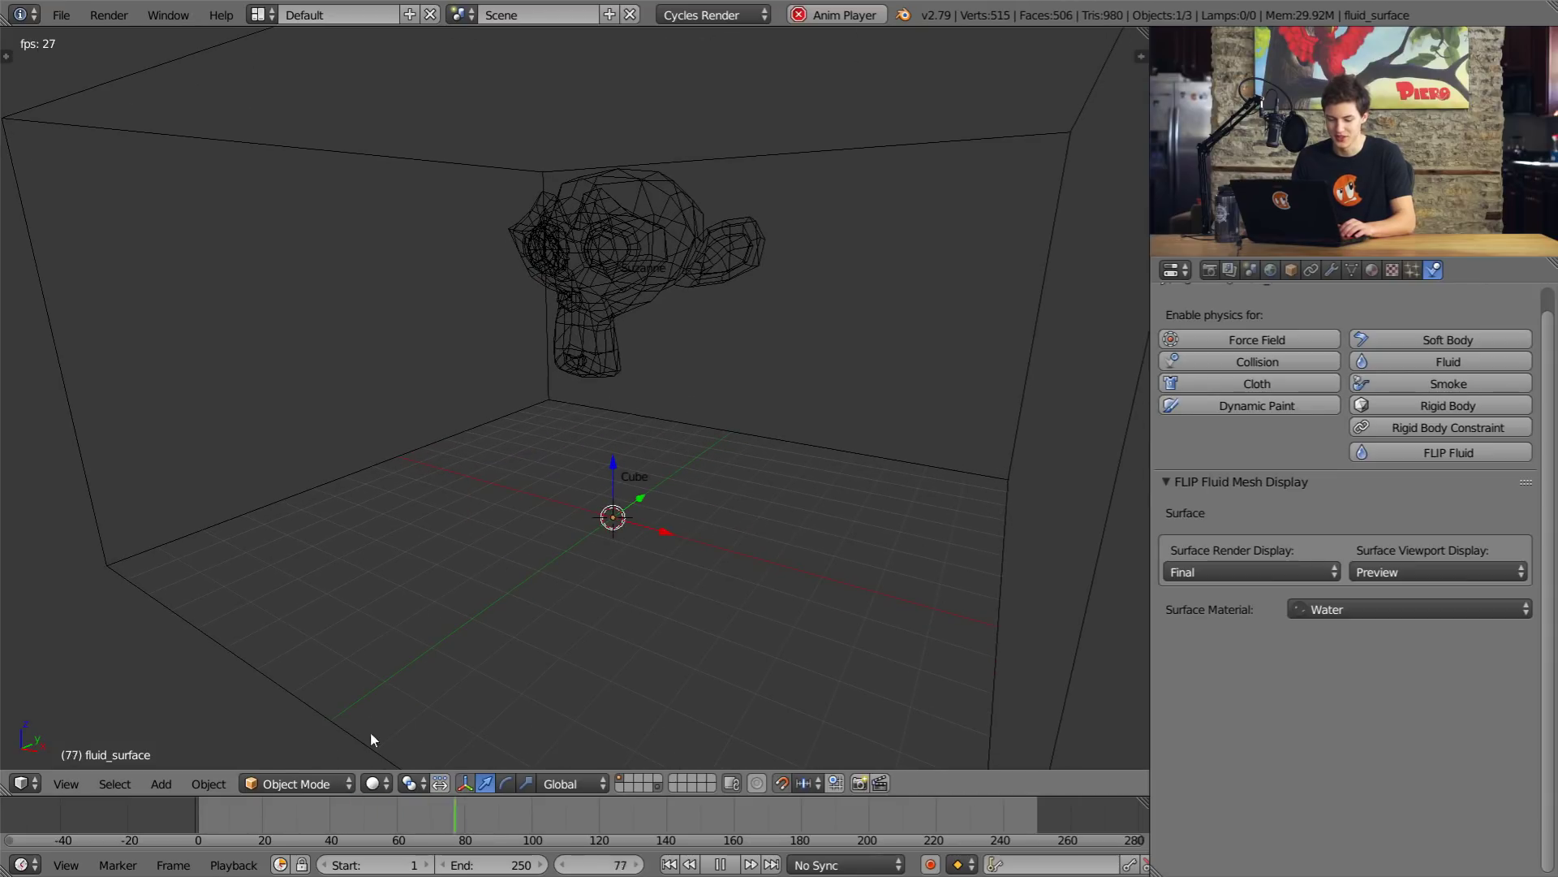
pyautogui.click(224, 818)
pyautogui.scroll(5, 586, 624)
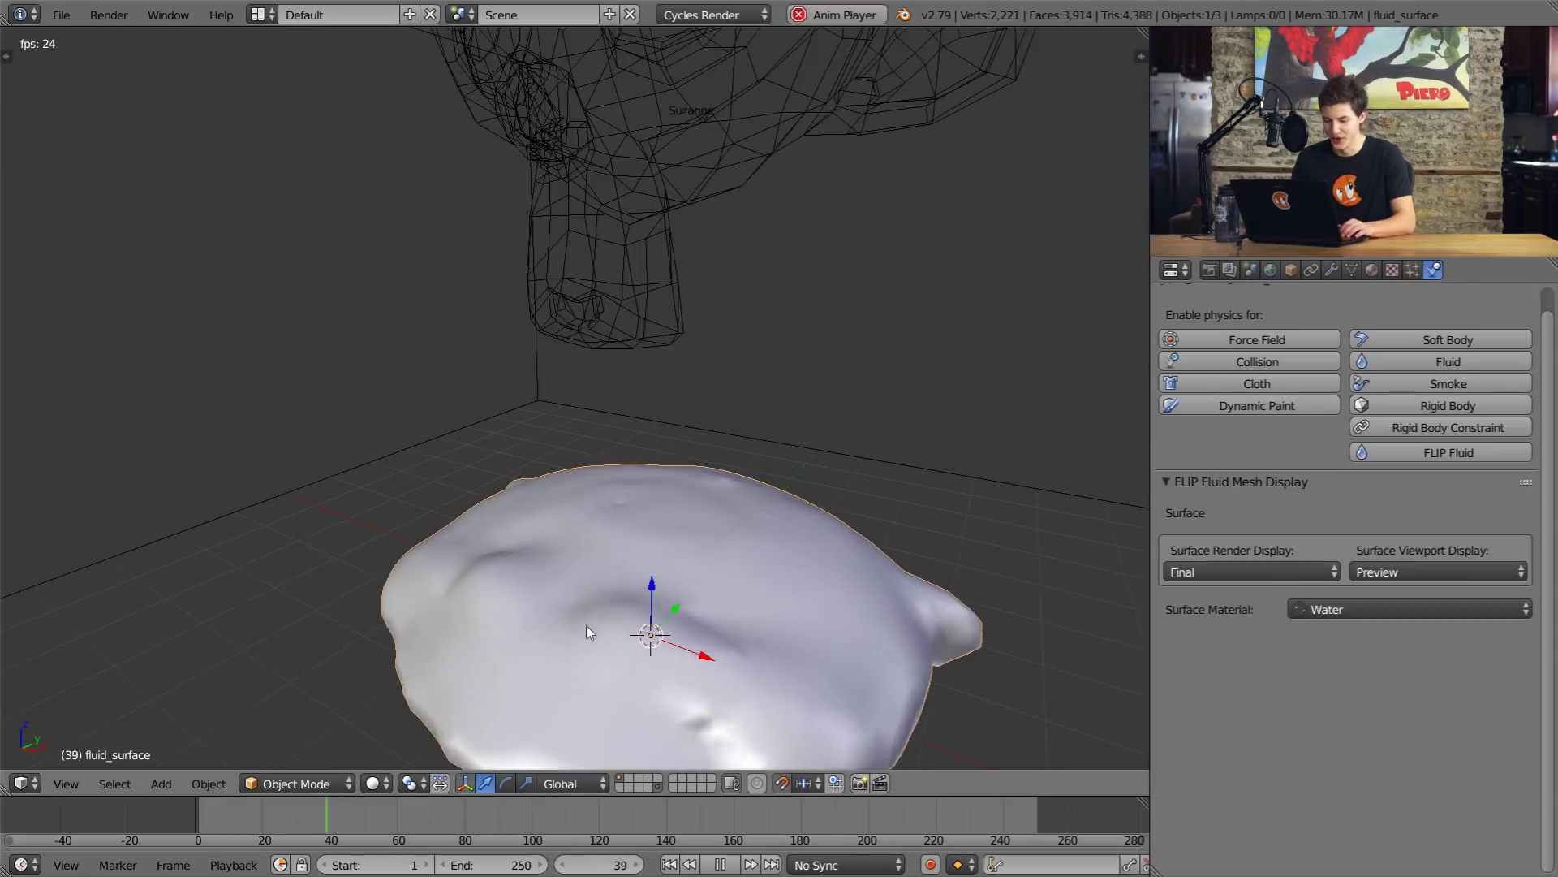